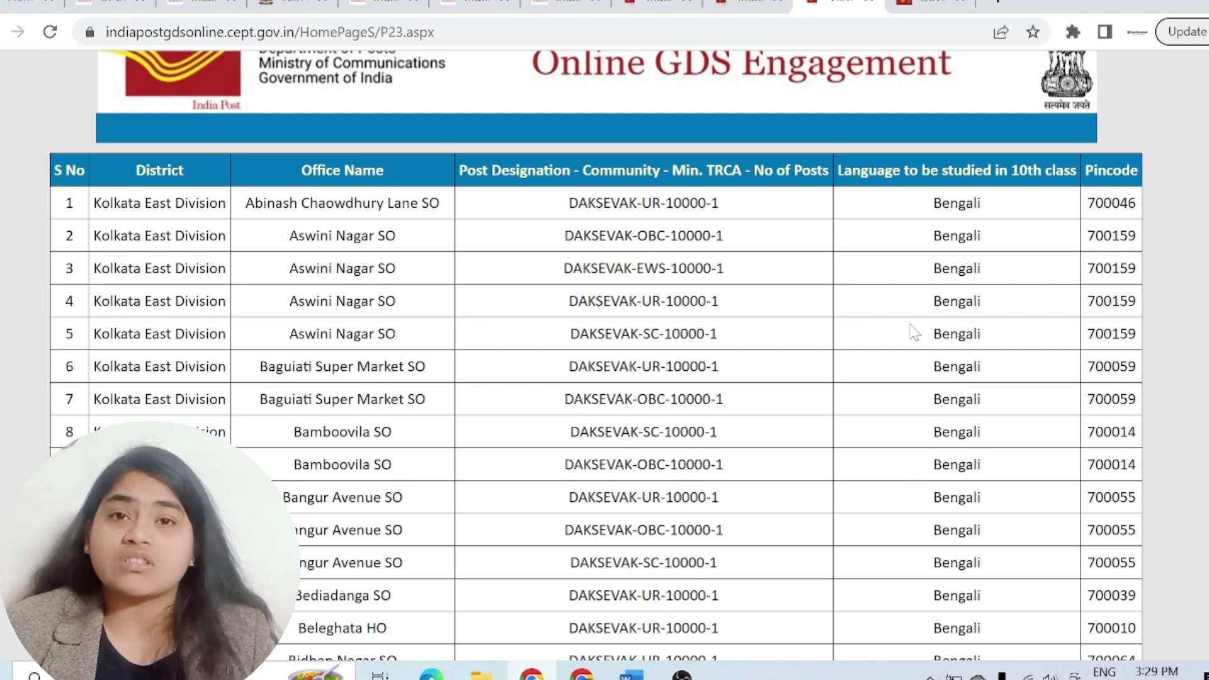
Examine the Kolkata East Division vacancy list, including office names, post designations, communities, required languages and pincodes.
scroll(1030, 460, down, 2)
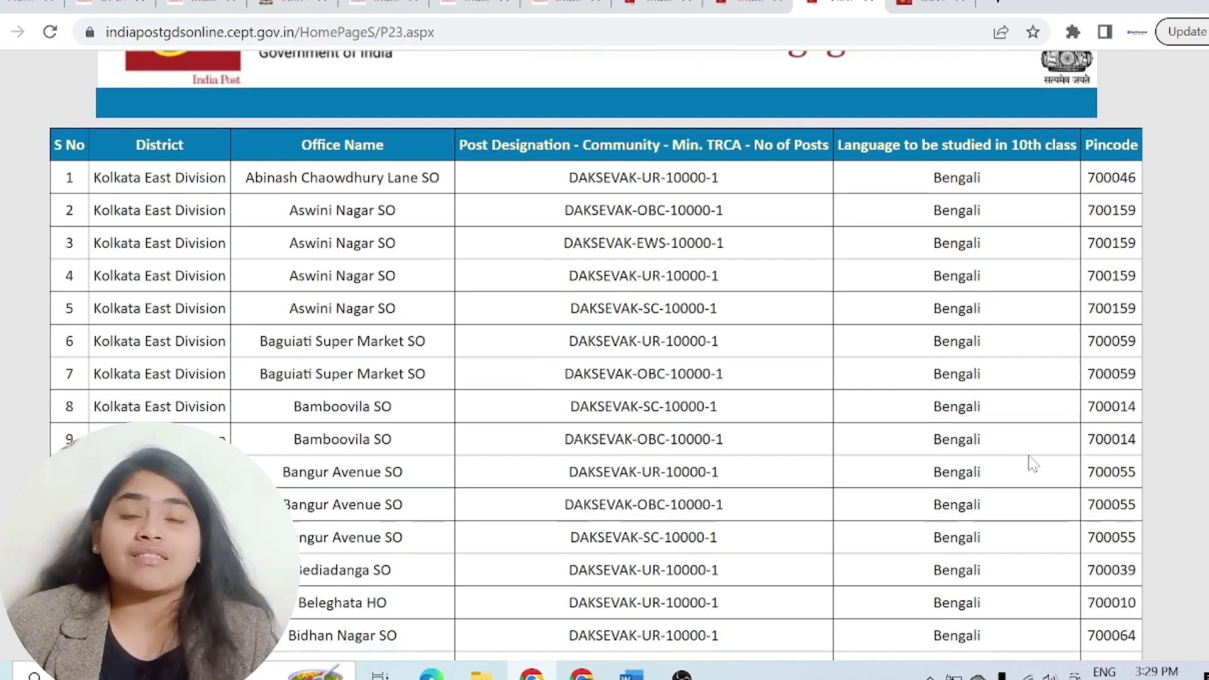
scroll(1033, 459, down, 5)
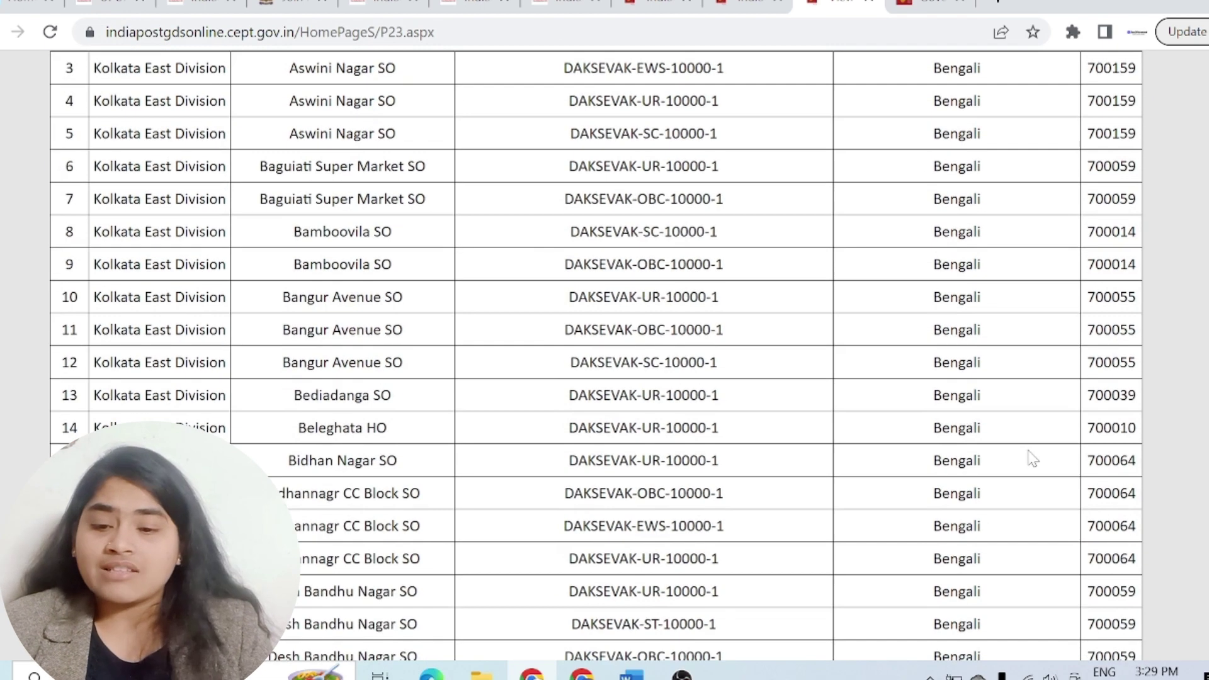
scroll(1033, 457, down, 12)
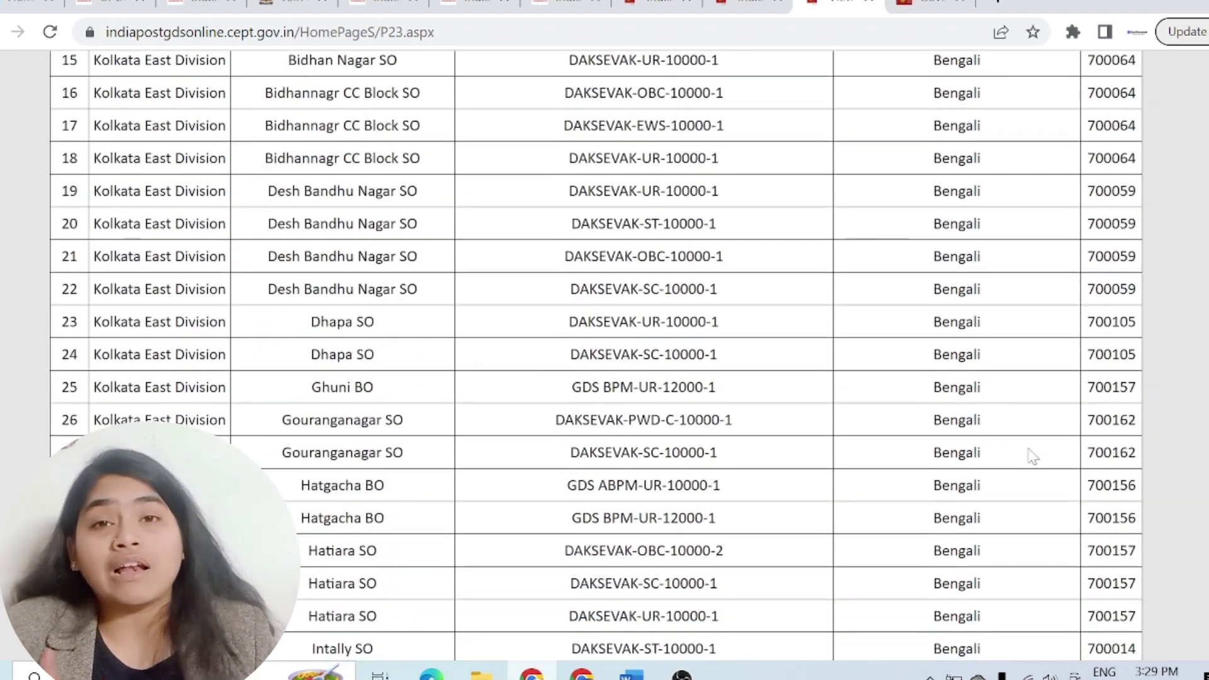
scroll(1033, 458, down, 1)
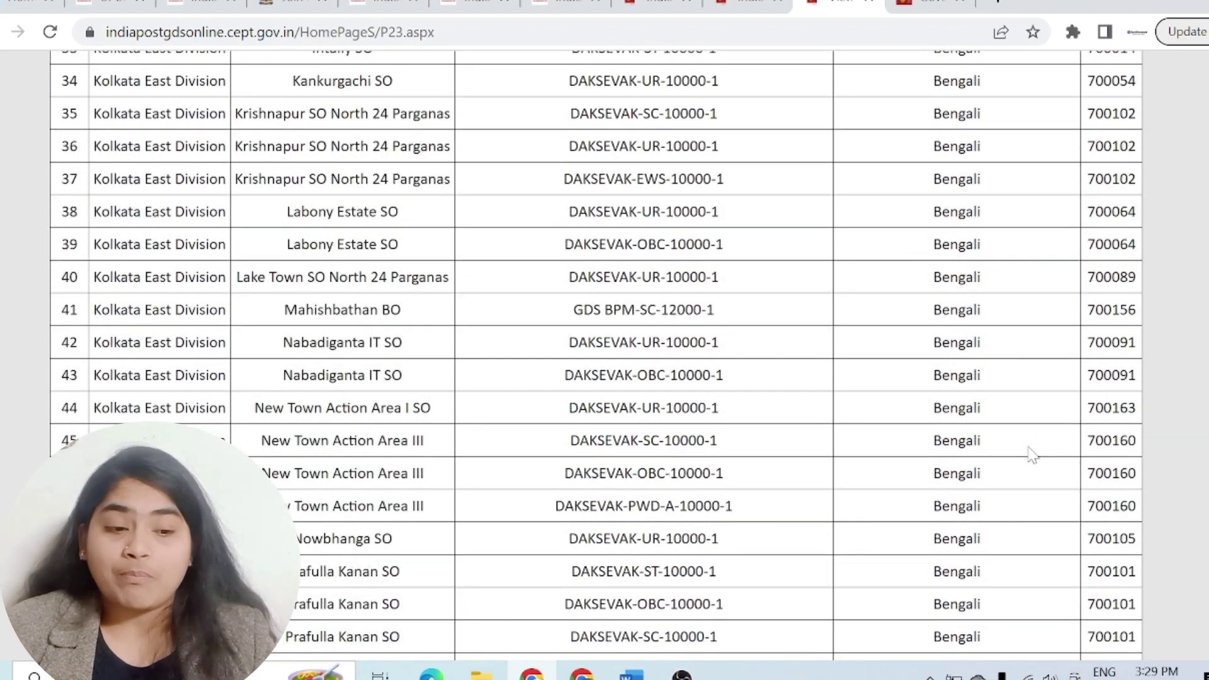
scroll(1033, 454, up, 6)
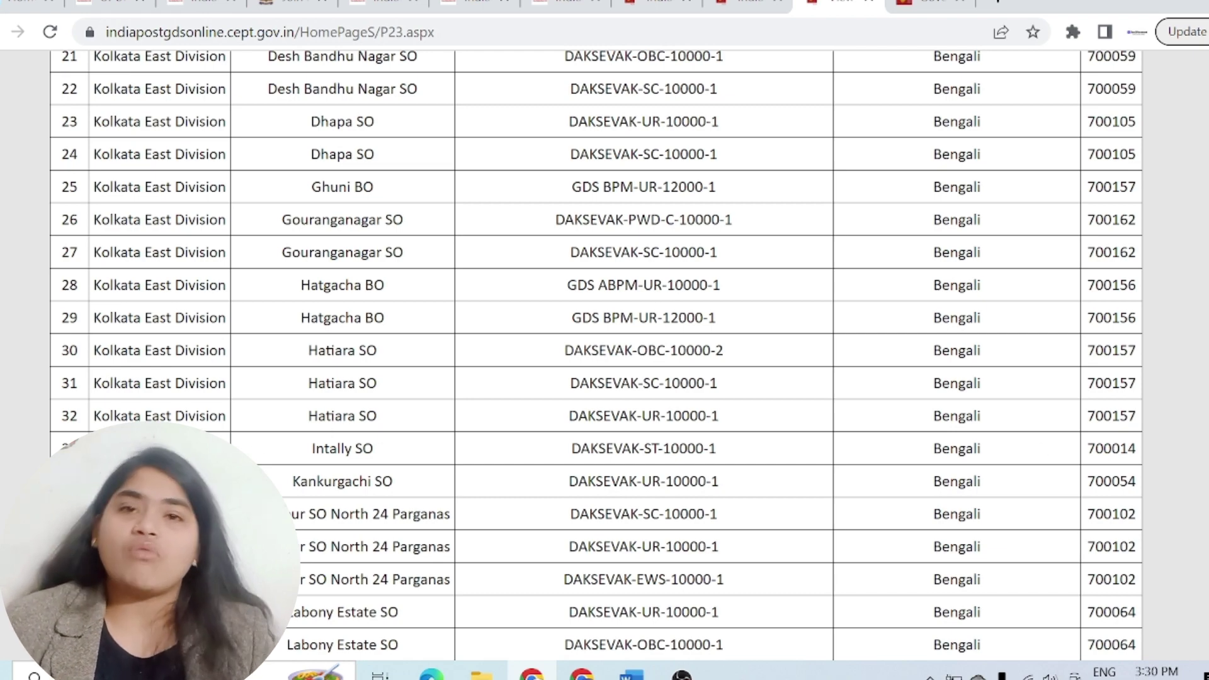
scroll(795, 476, down, 12)
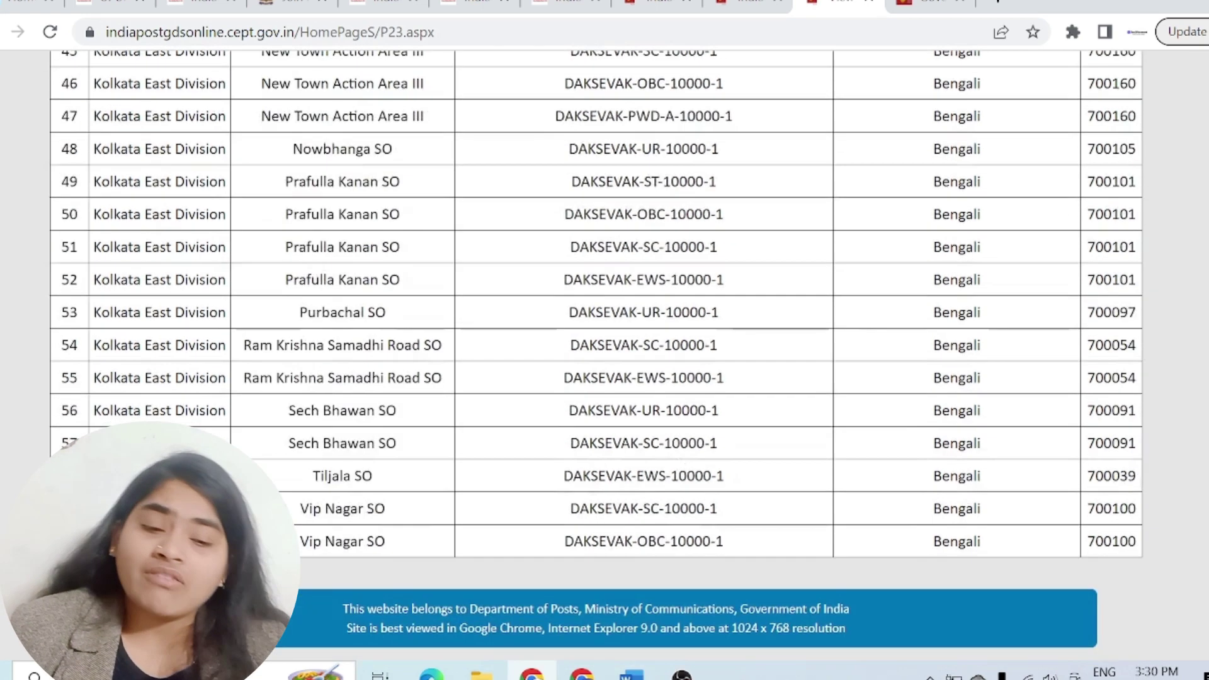
scroll(795, 477, up, 8)
scroll(792, 467, up, 15)
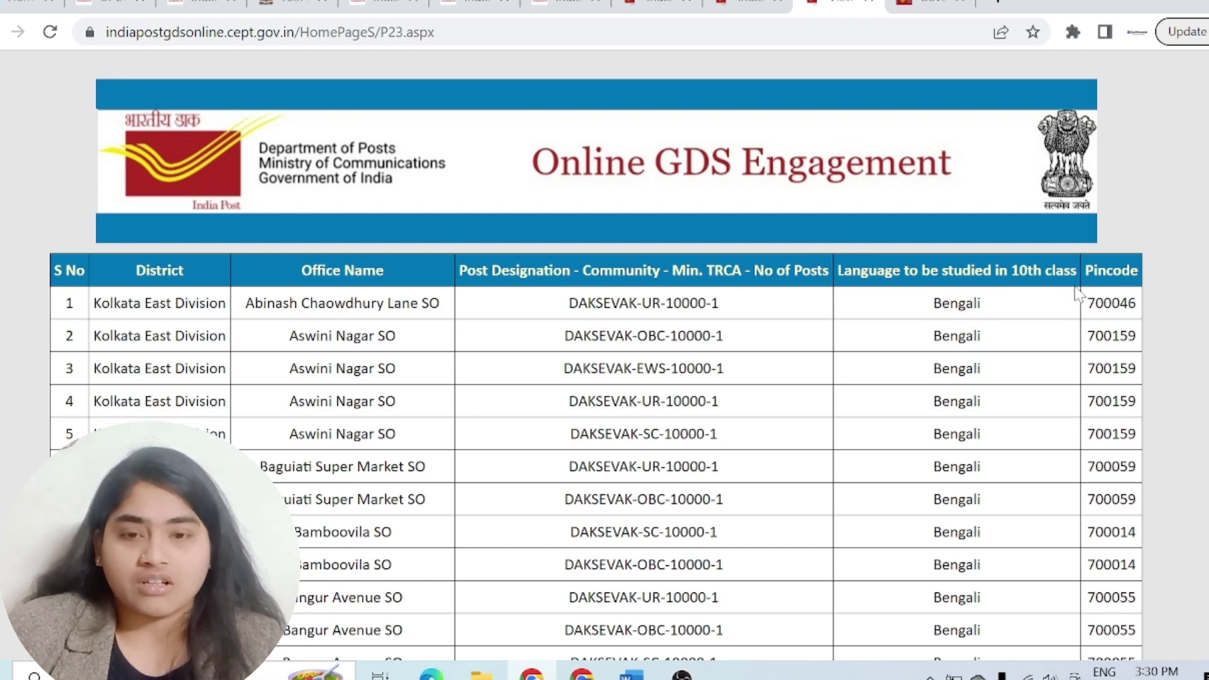
Close the Kolkata East vacancy list and open the Stage 1 registration form from the West Bengal Circle page.
key(ctrl+w)
scroll(997, 445, down, 3)
scroll(666, 368, up, 3)
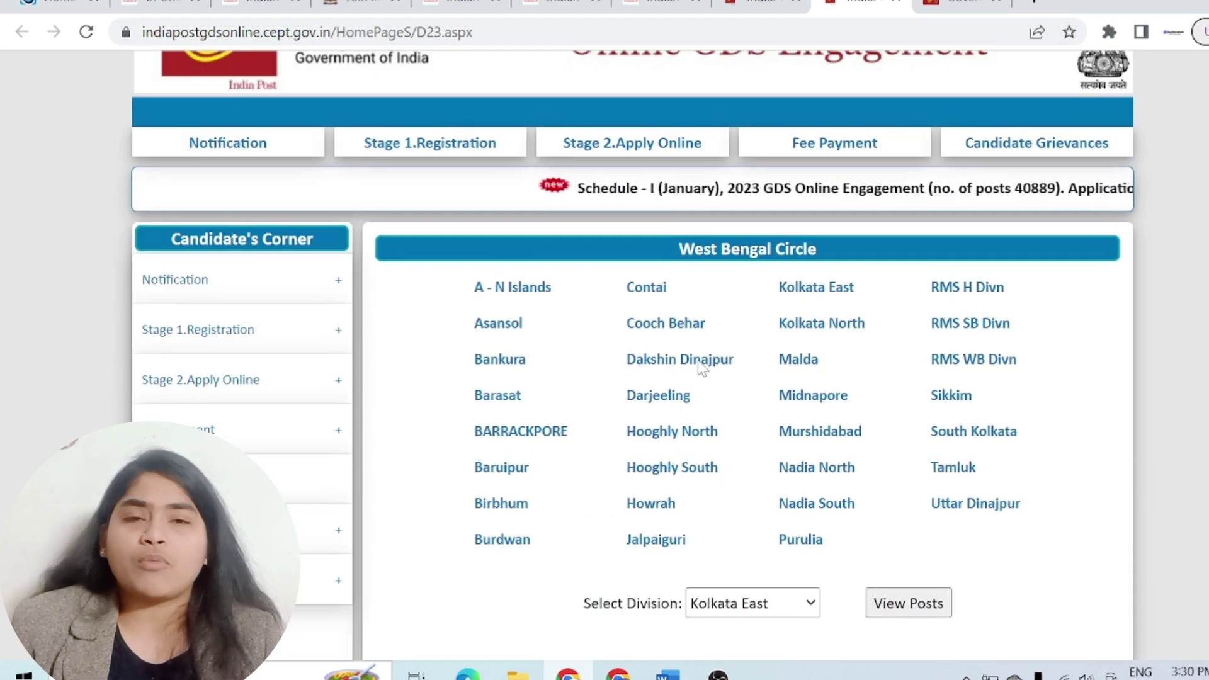
scroll(702, 368, up, 3)
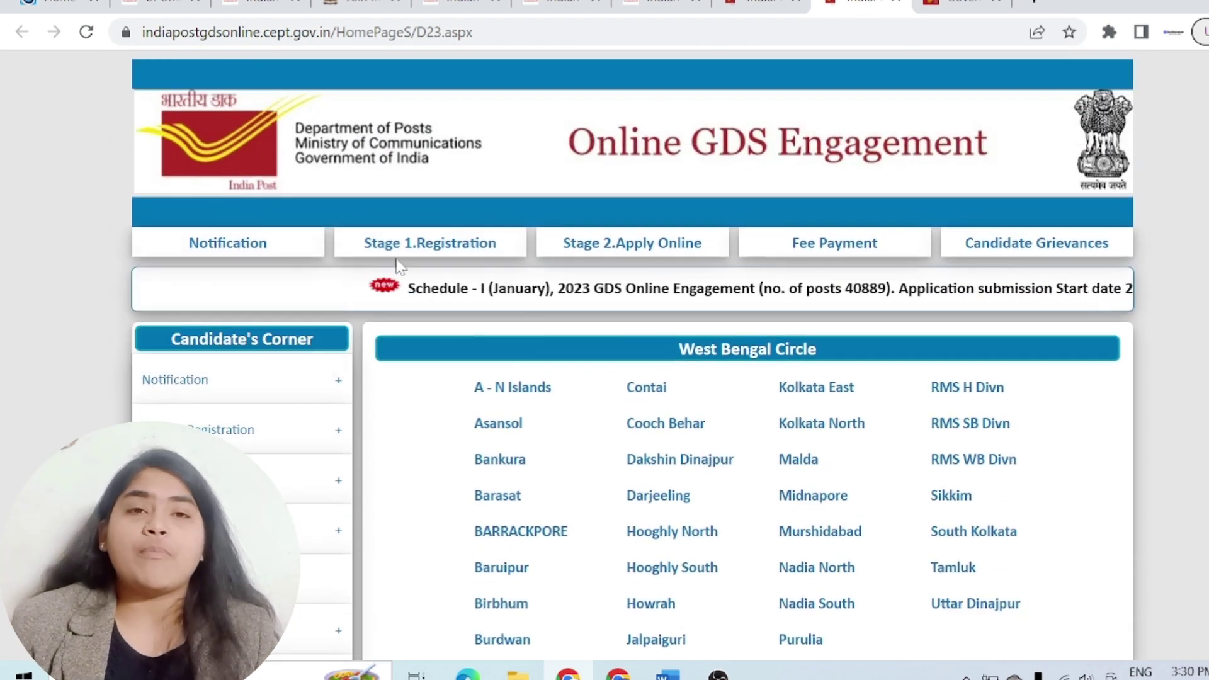
mouse_move(403, 252)
click(429, 282)
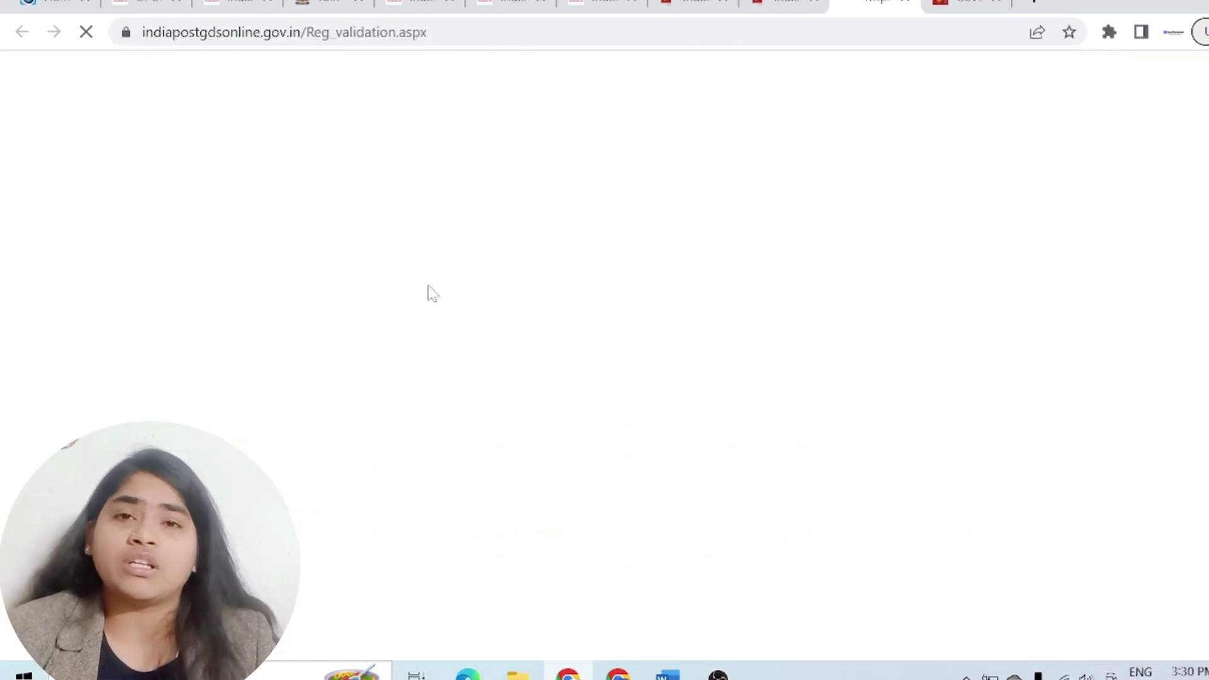
Set the gender to Female and the community to UR in the registration validation form.
scroll(907, 233, down, 3)
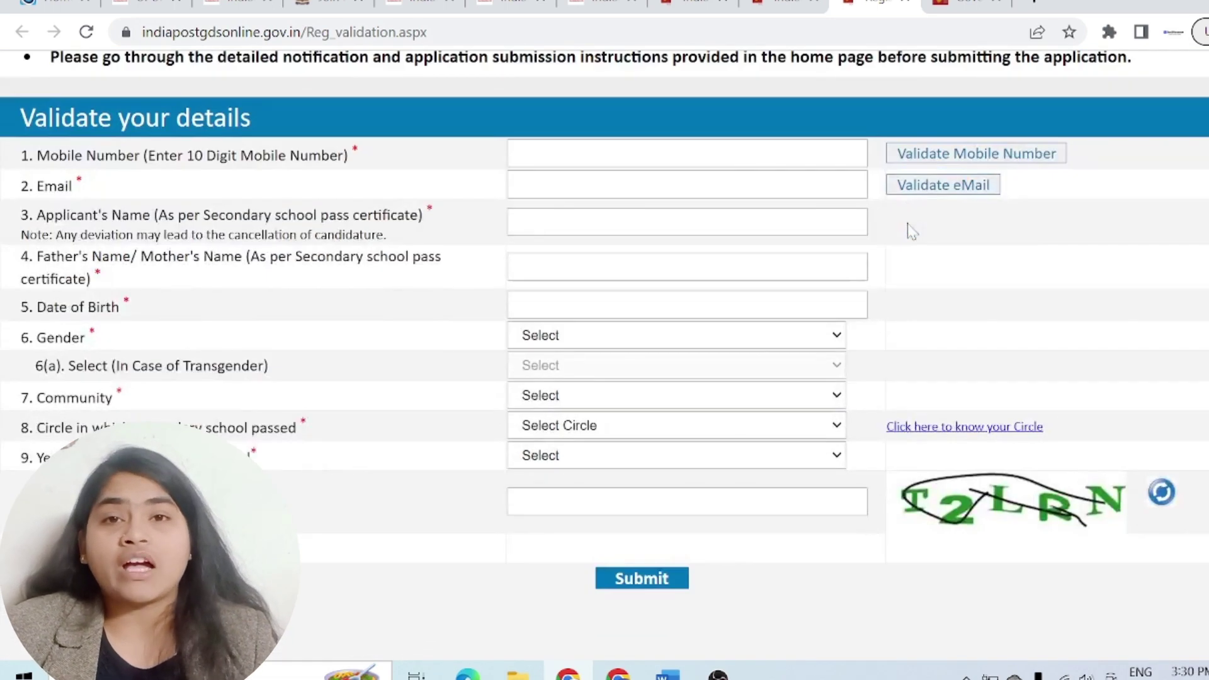
scroll(912, 232, up, 3)
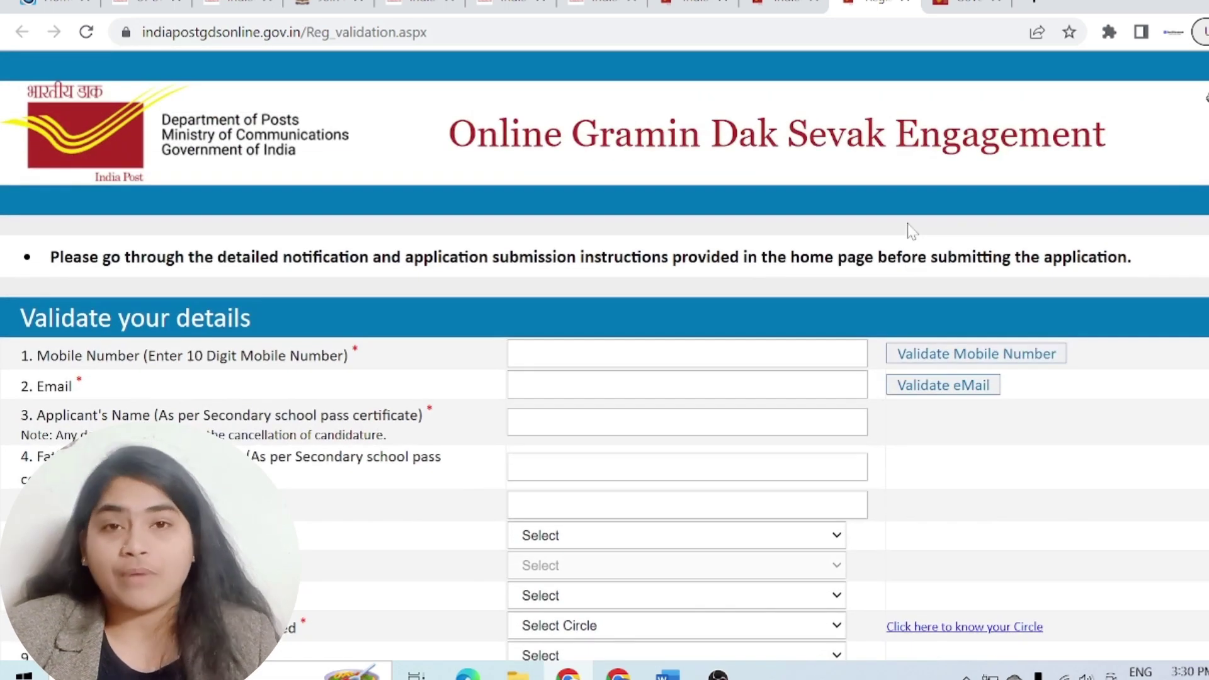
scroll(911, 230, down, 2)
click(518, 254)
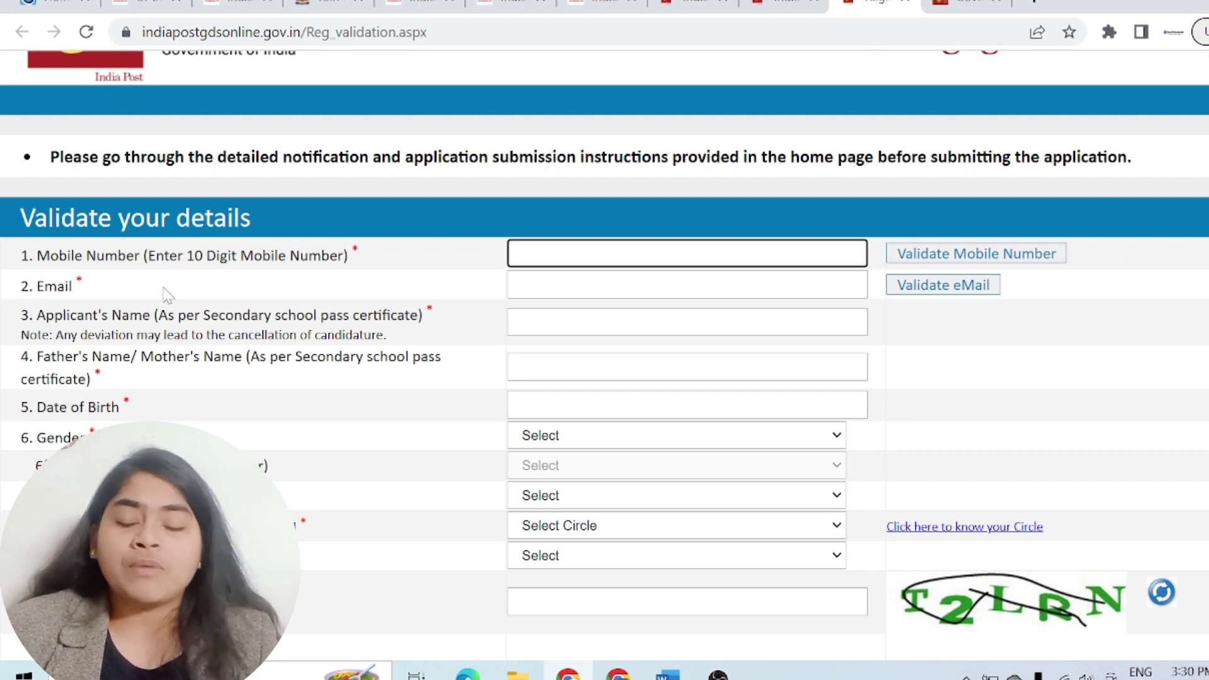
scroll(605, 340, down, 2)
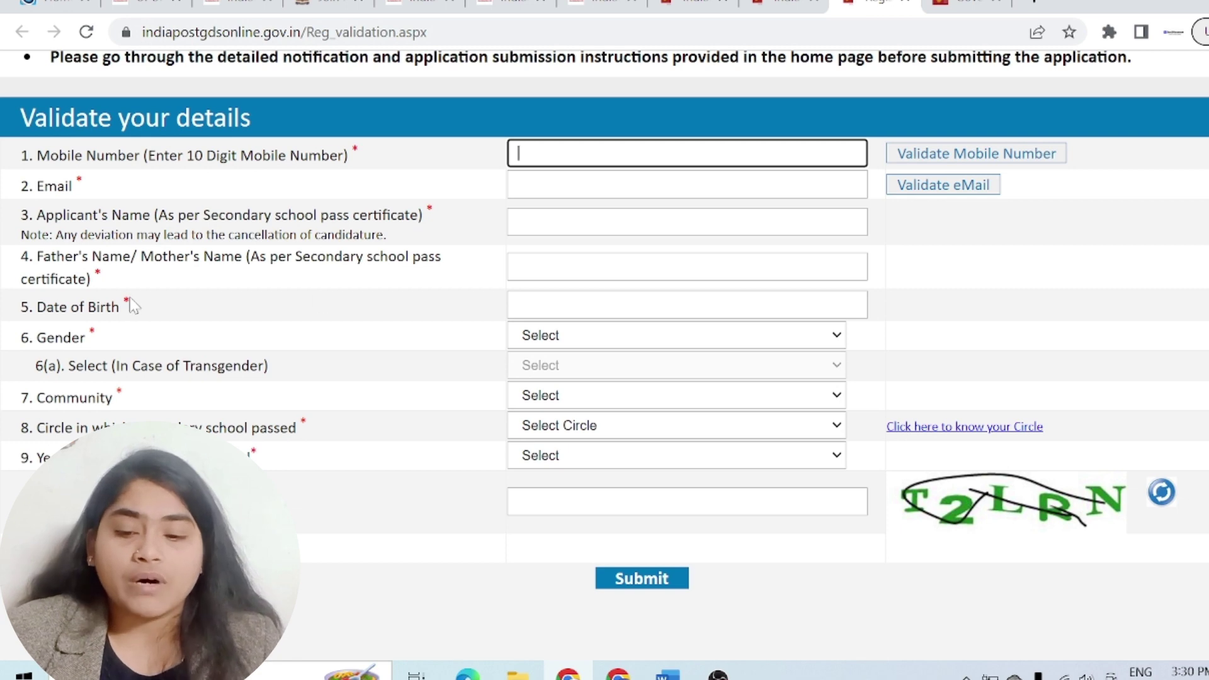
click(575, 337)
click(573, 390)
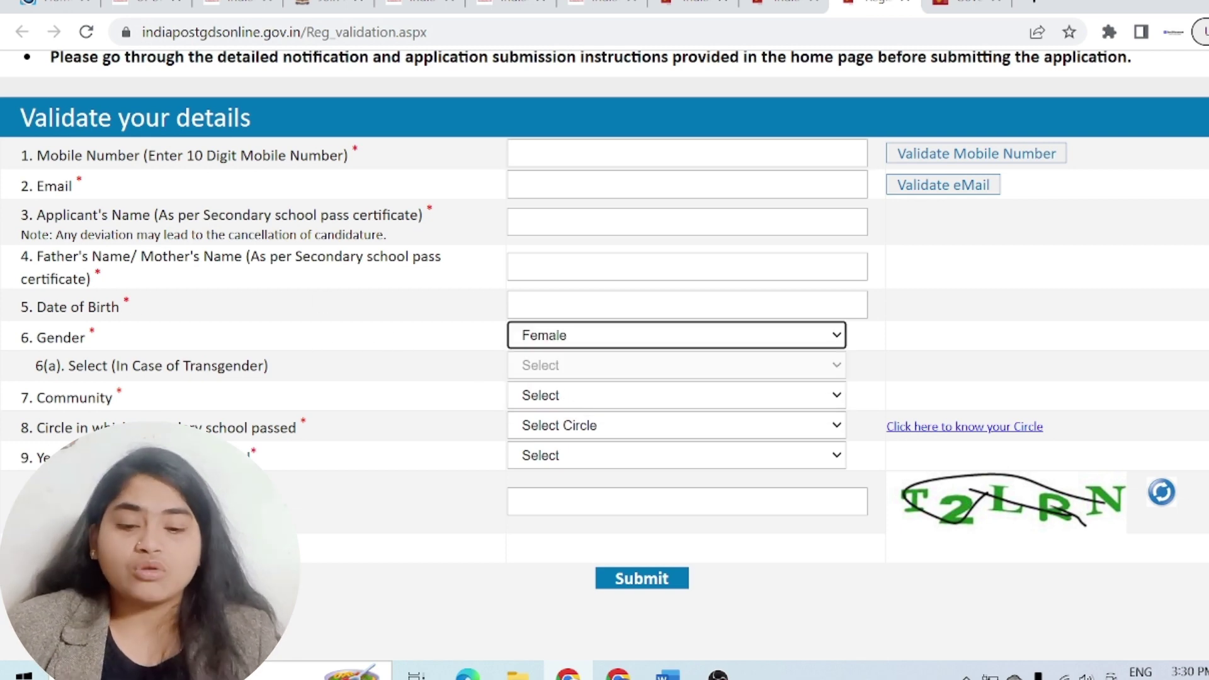
click(597, 371)
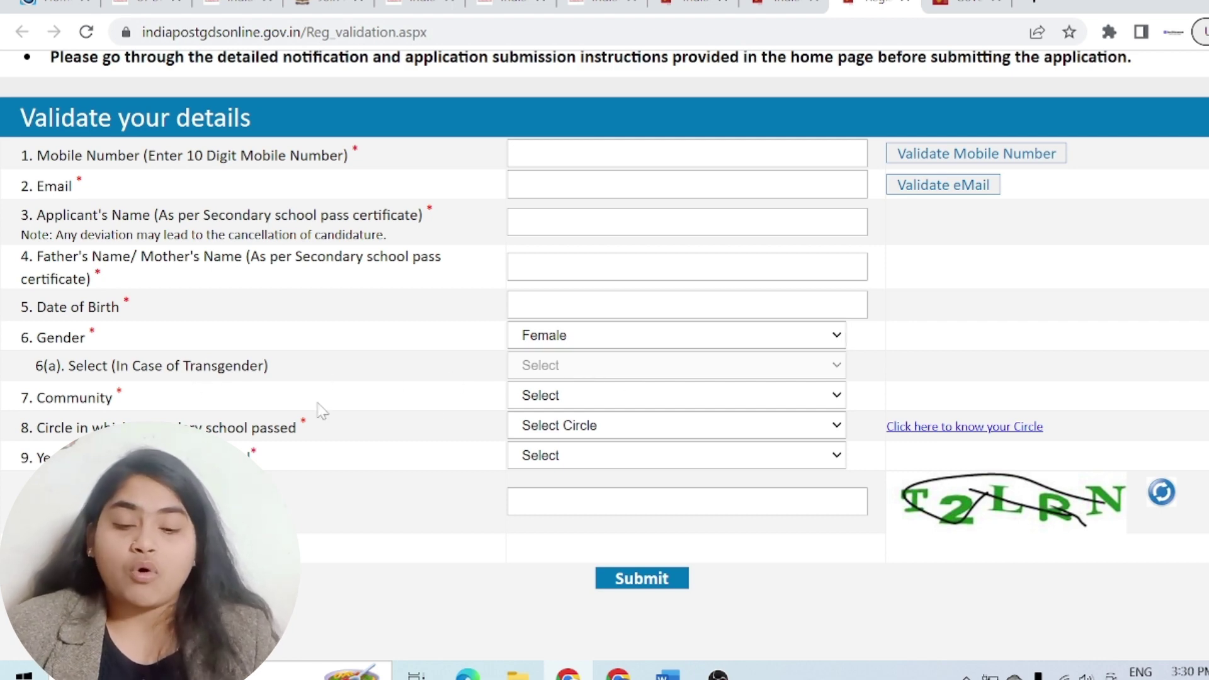
click(605, 395)
click(605, 432)
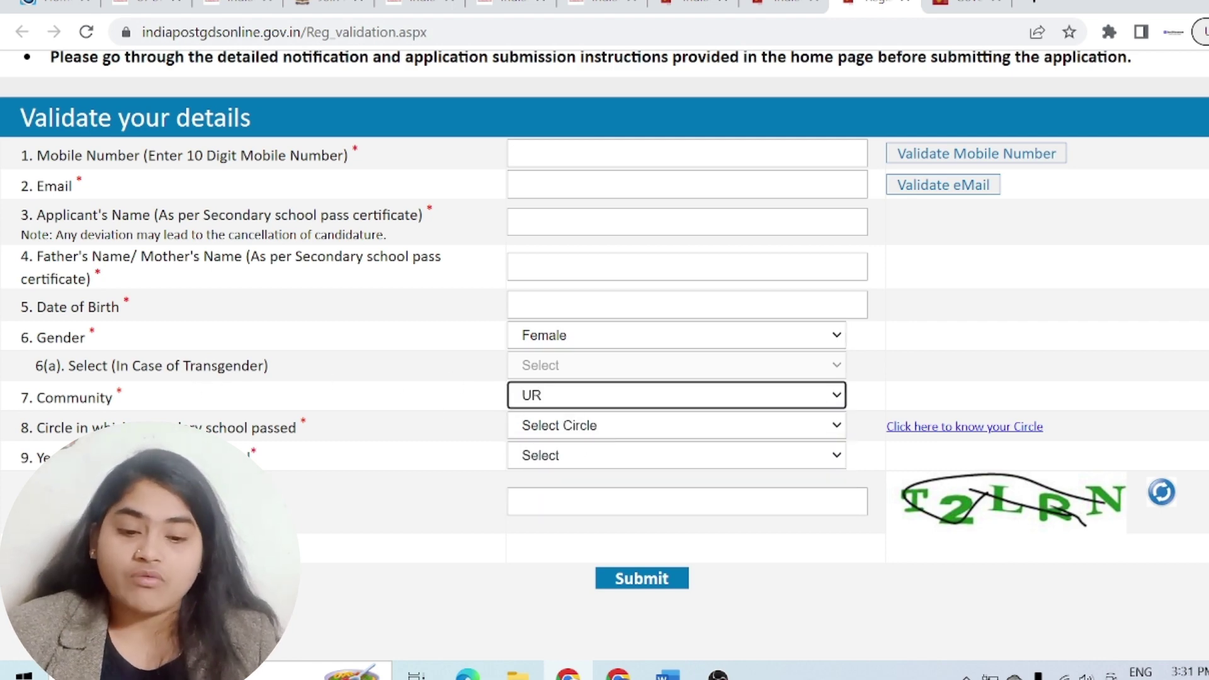
Choose West Bengal as the circle where secondary school was passed and 2013 as the passing year.
click(575, 434)
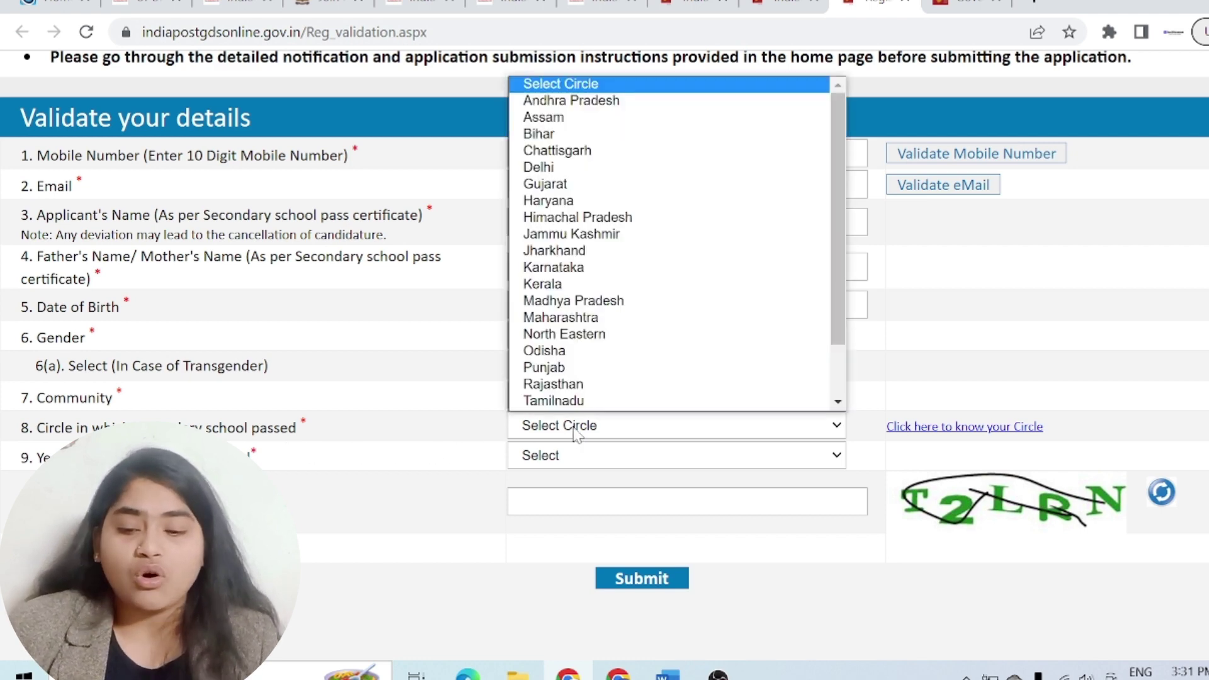
scroll(567, 386, down, 2)
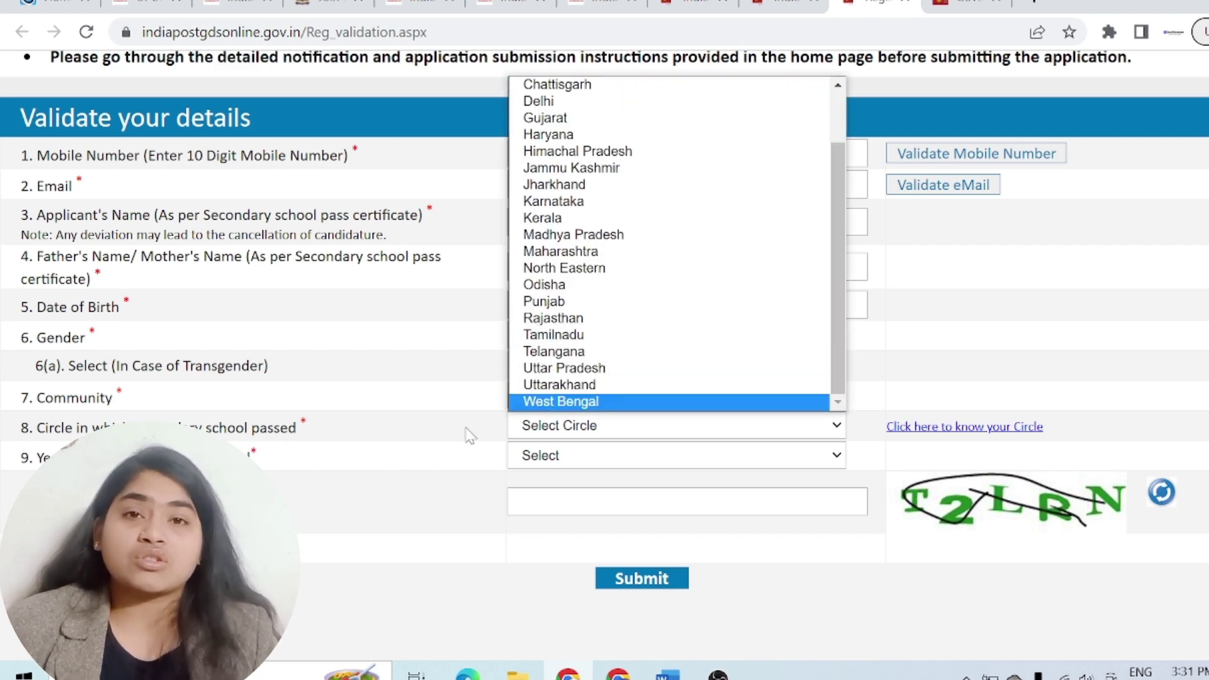
click(627, 404)
click(551, 457)
text(2013)
key(Return)
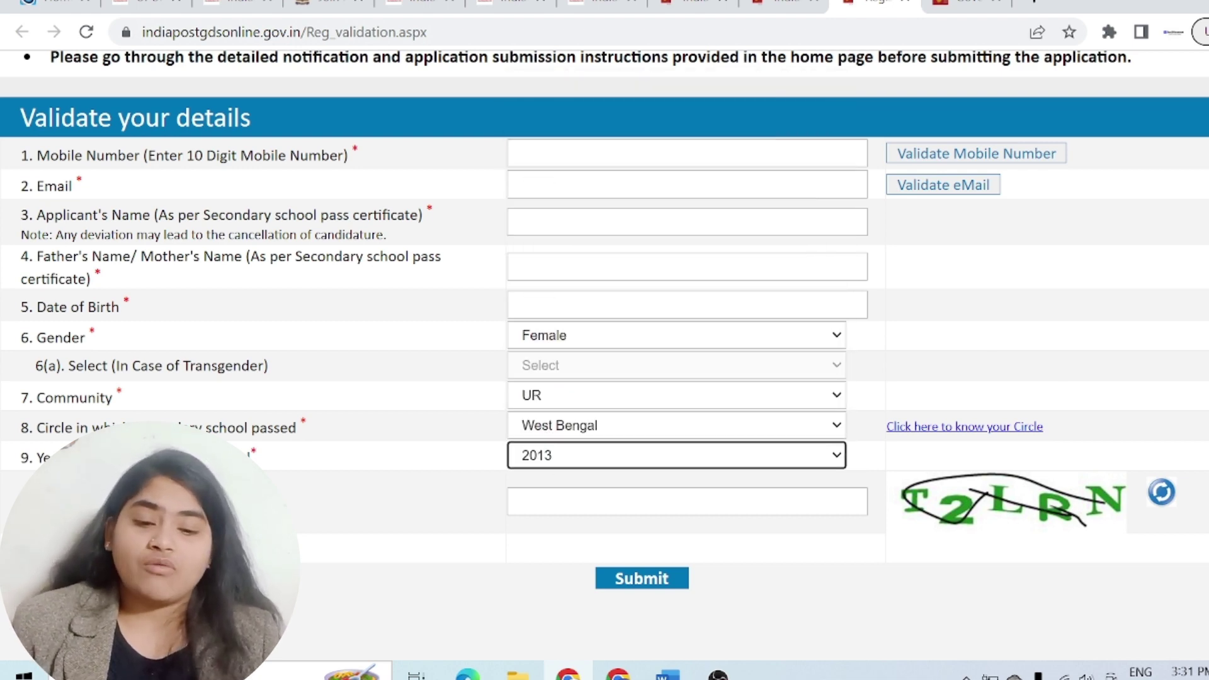
Fill in the captcha text, then submit the validation form and continue to the remaining registration details.
click(687, 507)
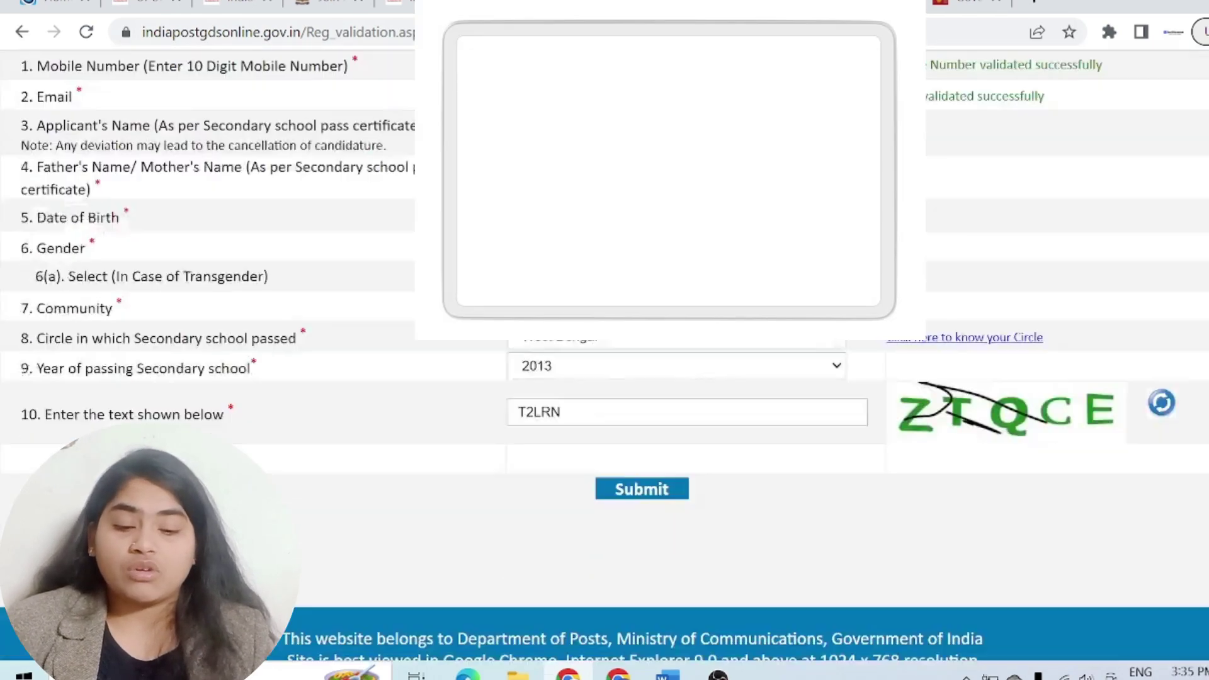
scroll(749, 407, down, 1)
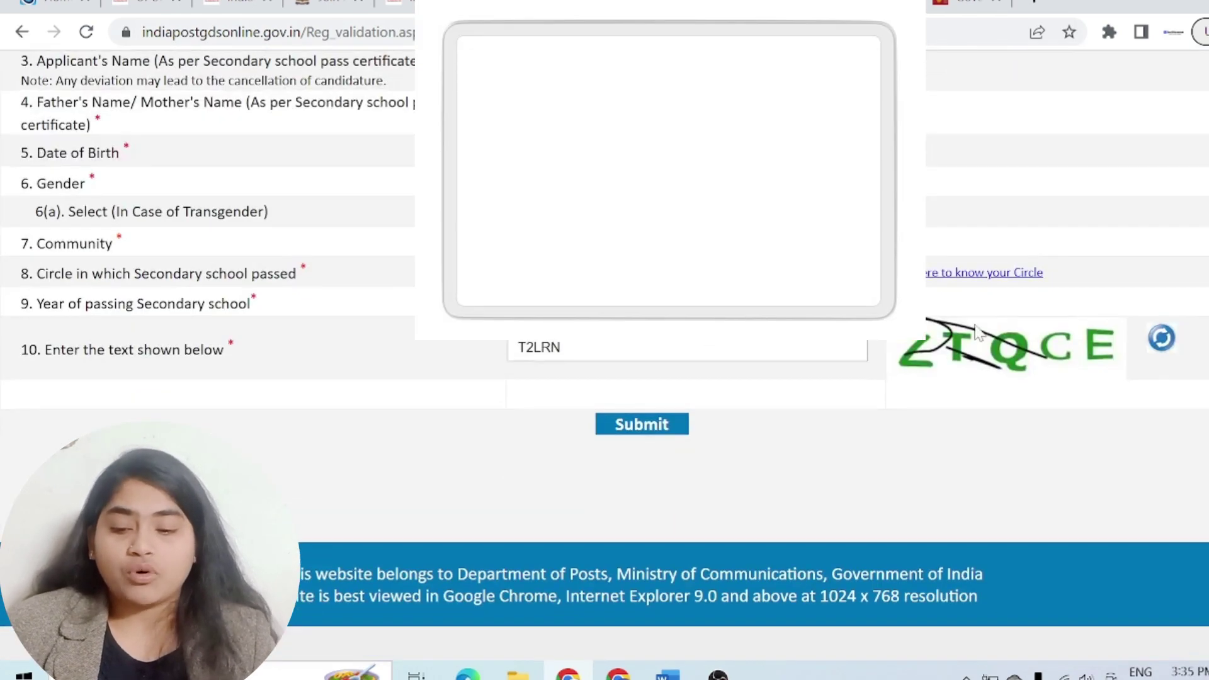
click(642, 425)
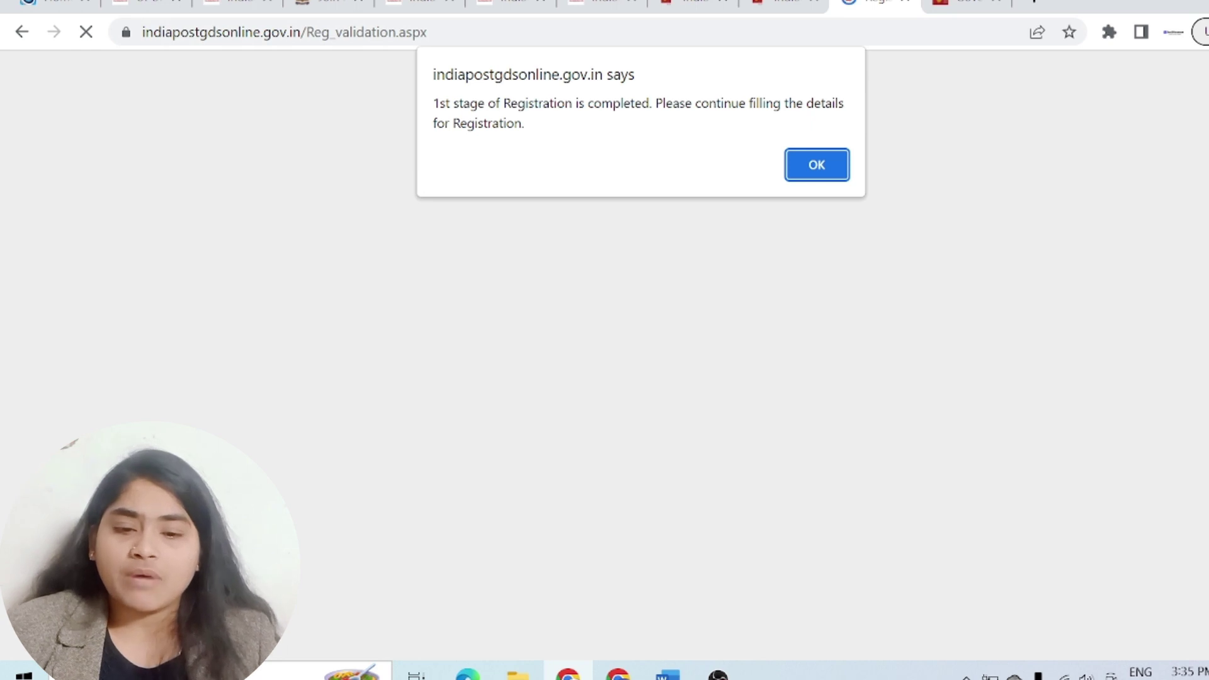
click(821, 166)
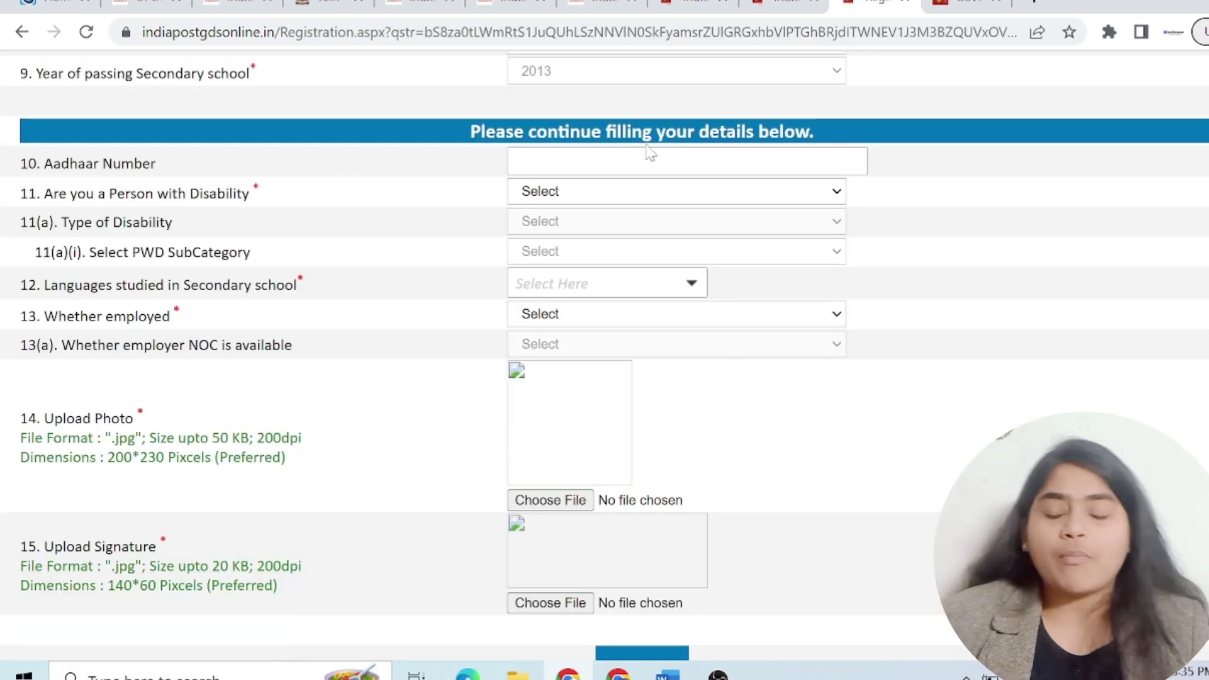
Leave the Aadhaar number empty and answer No to being a person with disability.
click(517, 162)
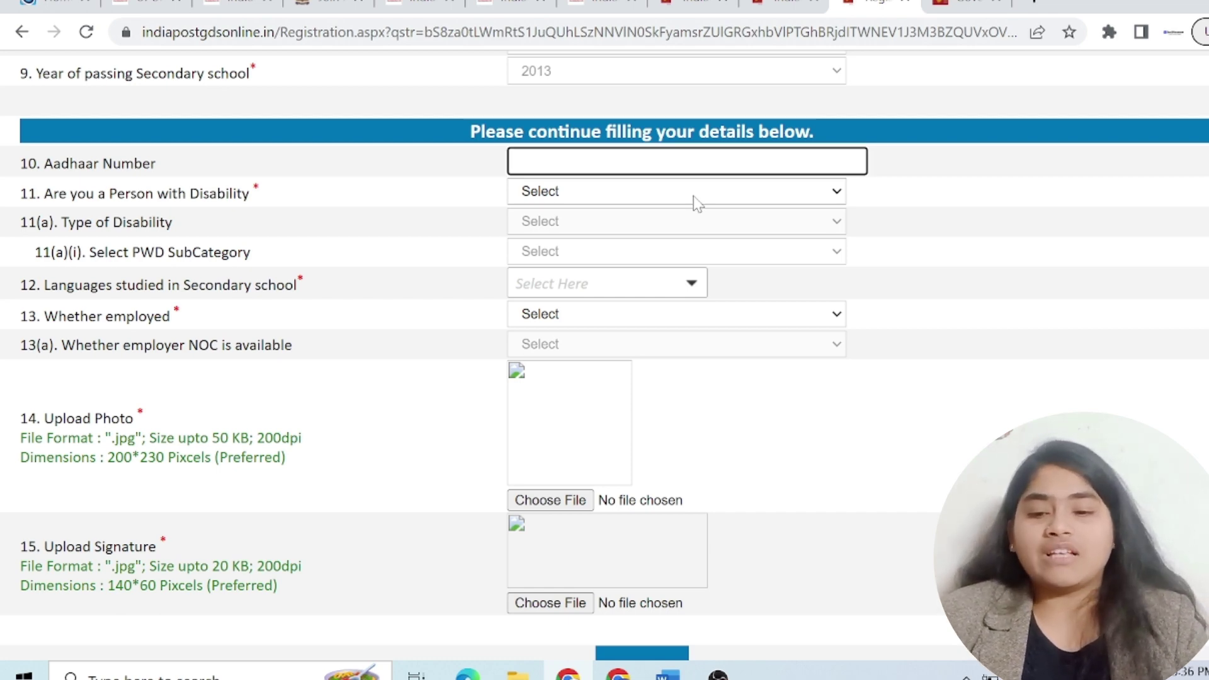
click(580, 192)
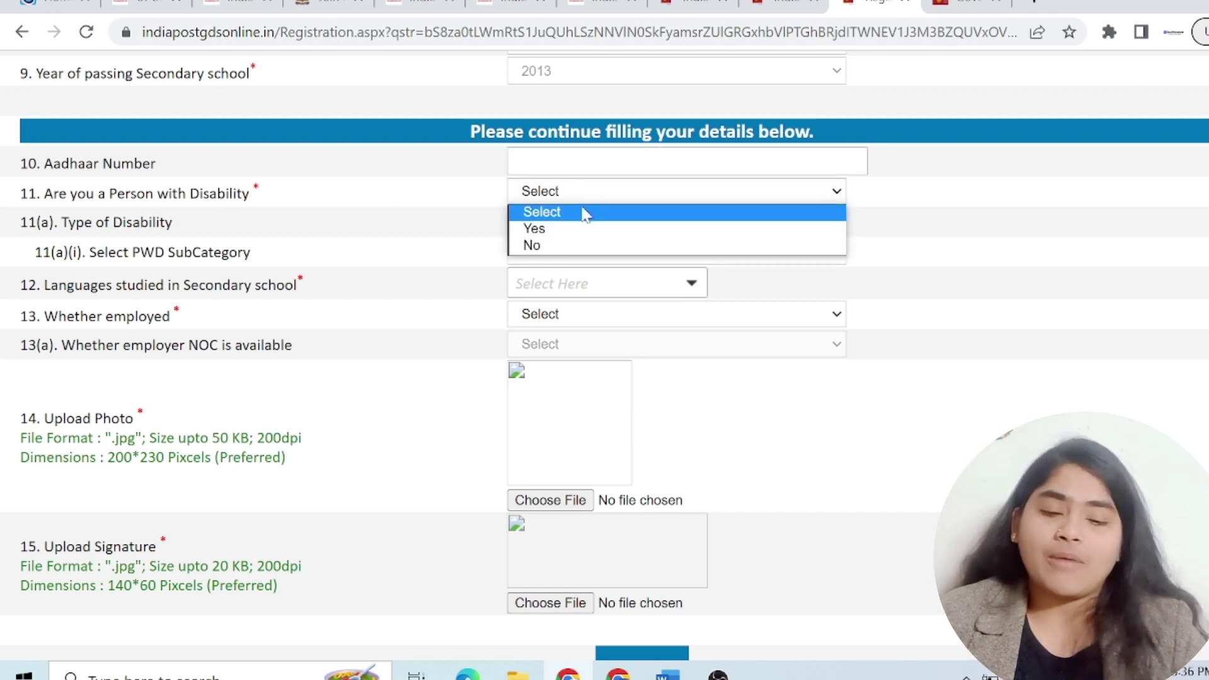
click(580, 246)
Select English as the language studied in secondary school and confirm the choice.
scroll(391, 220, down, 2)
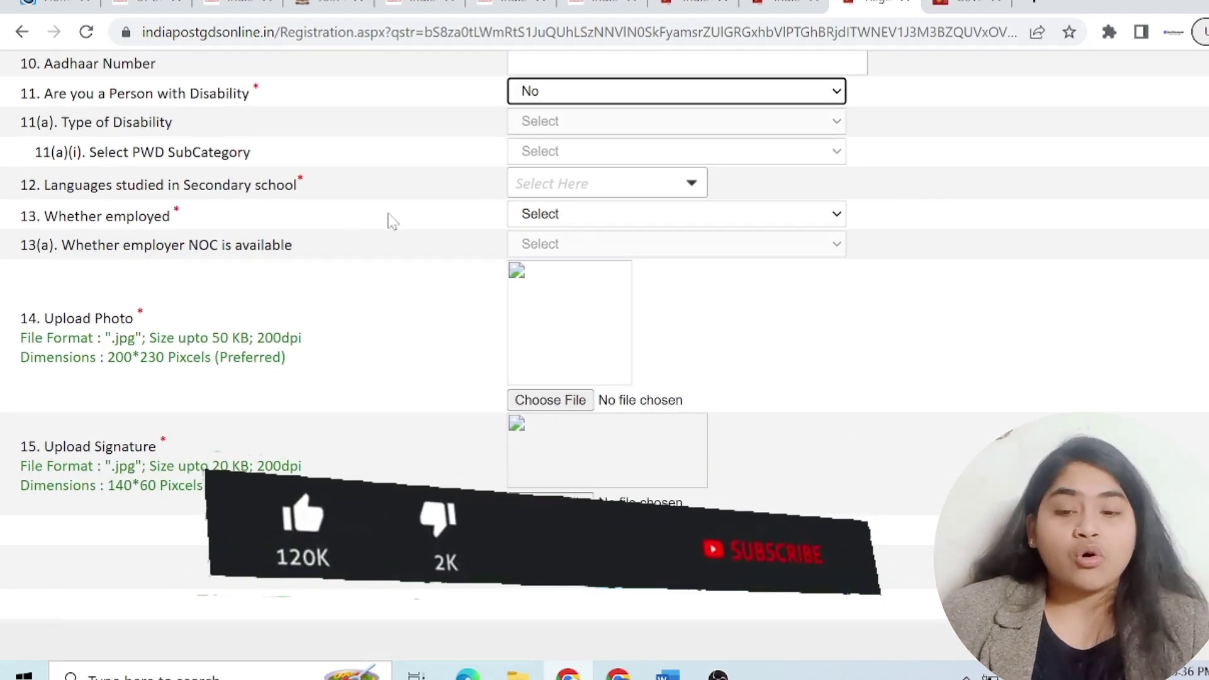
click(566, 186)
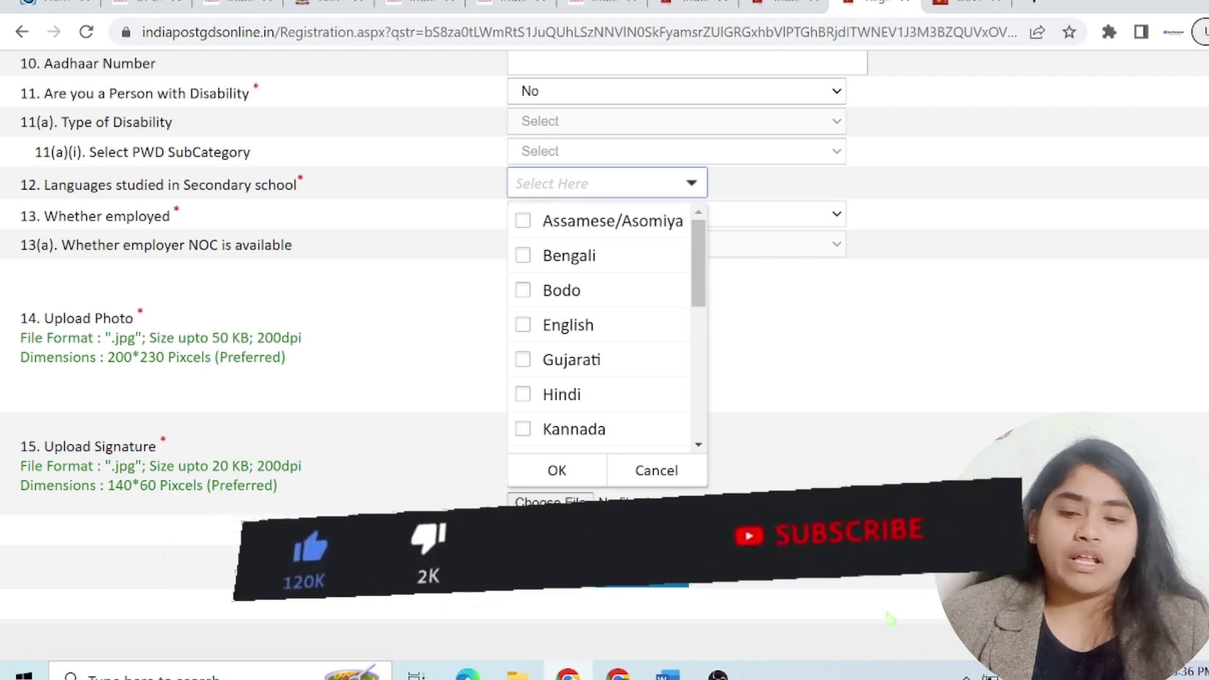
click(536, 324)
click(557, 471)
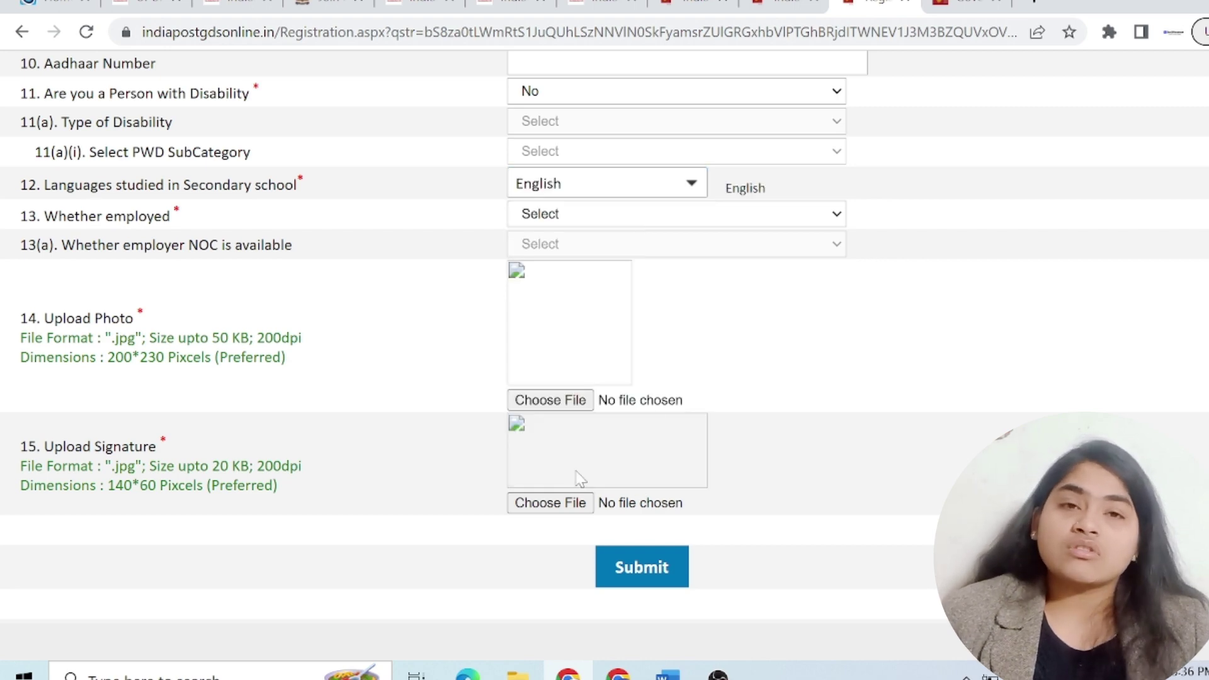
Answer No to the question on whether the applicant is employed.
click(582, 218)
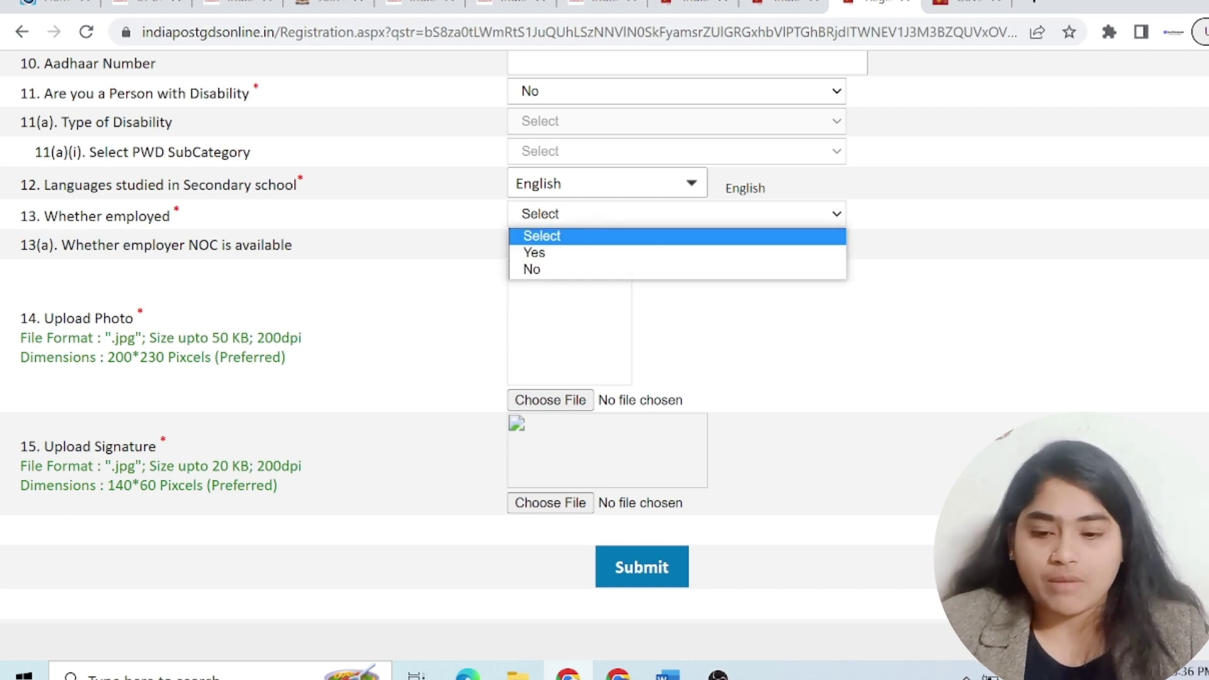
click(560, 269)
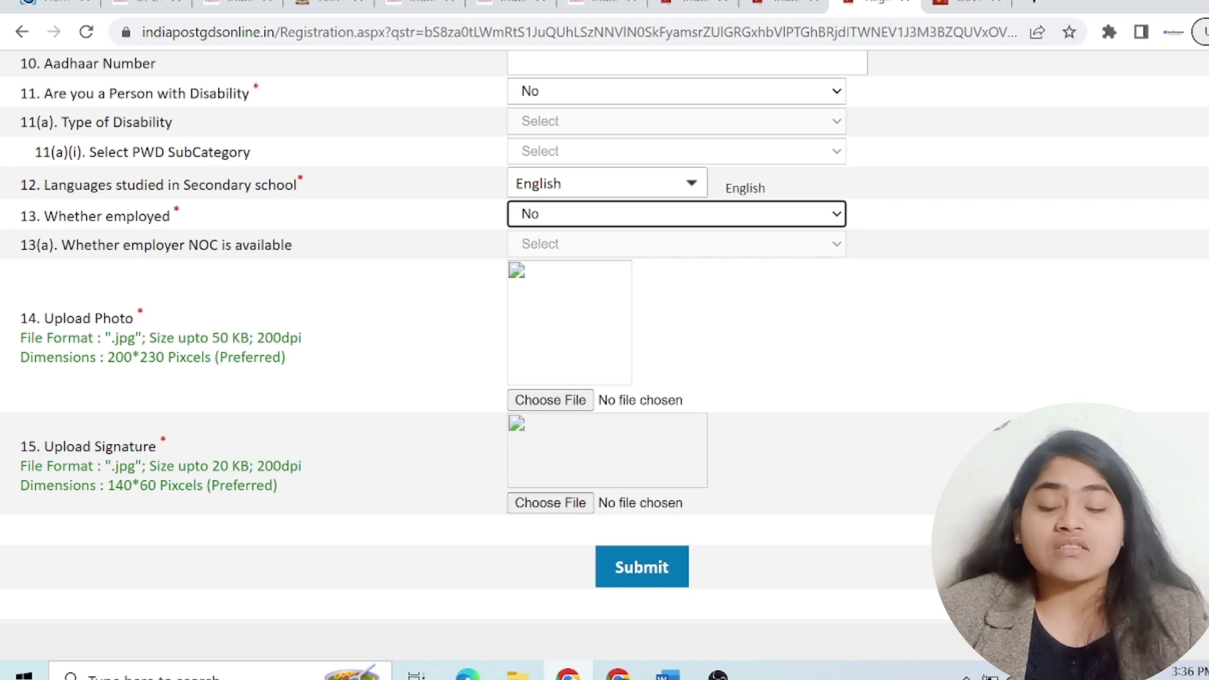
click(637, 249)
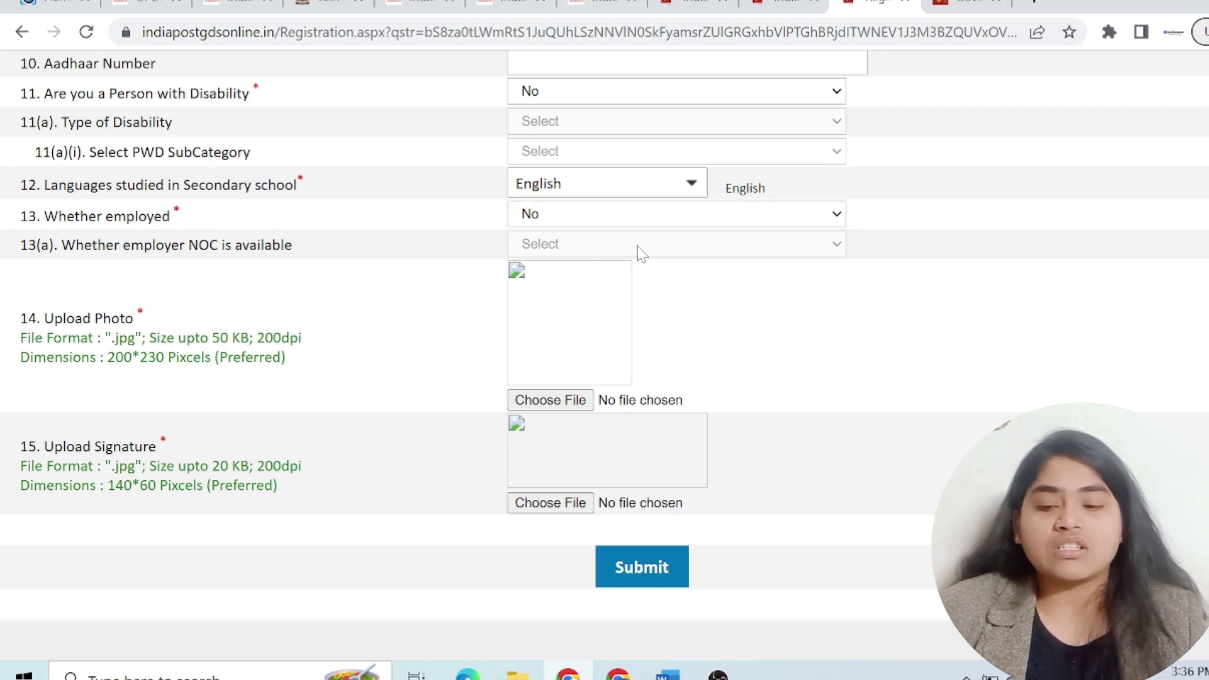
Look through the available secondary school languages and close the list without changing the selection.
click(590, 192)
scroll(594, 385, down, 5)
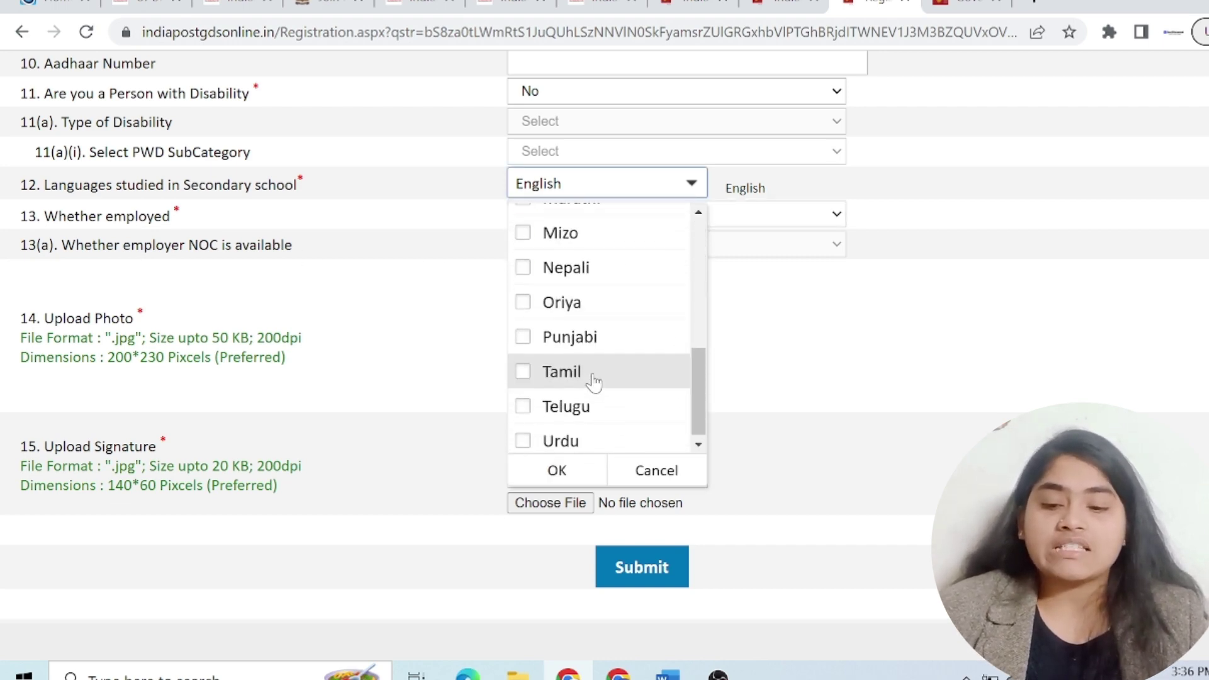
scroll(592, 378, up, 5)
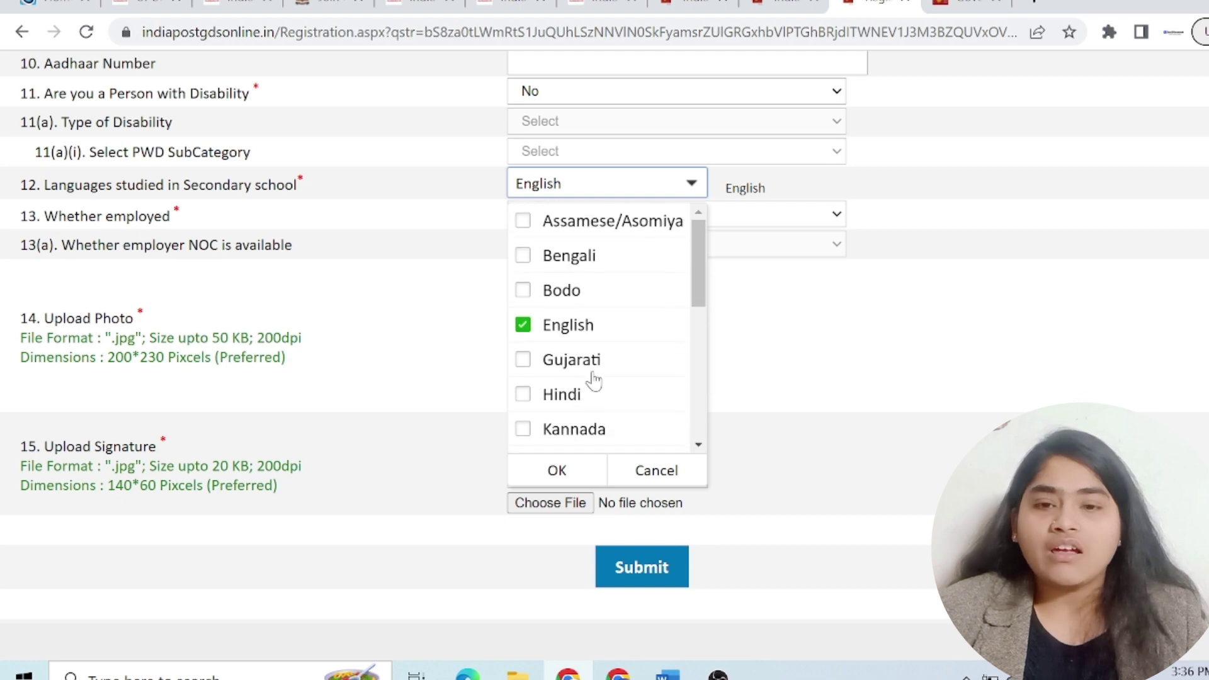
click(649, 479)
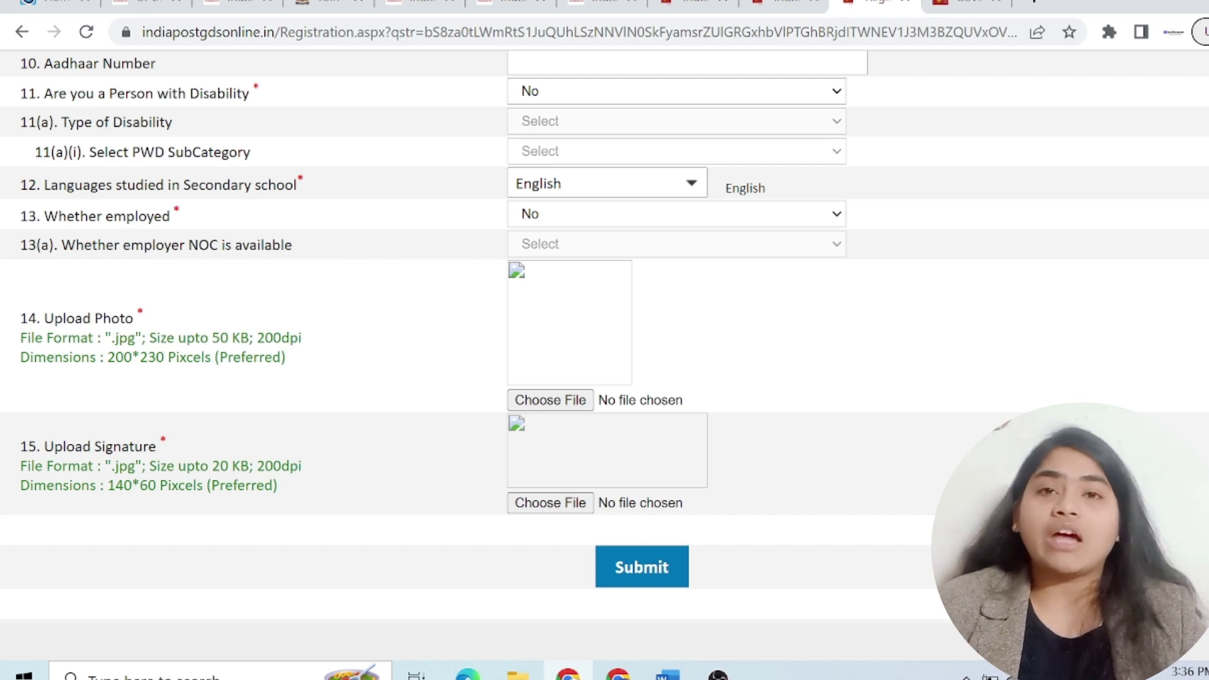
Upload the applicant's photo and signature, and submit the registration with the no-duplicate-registration declaration accepted.
click(550, 400)
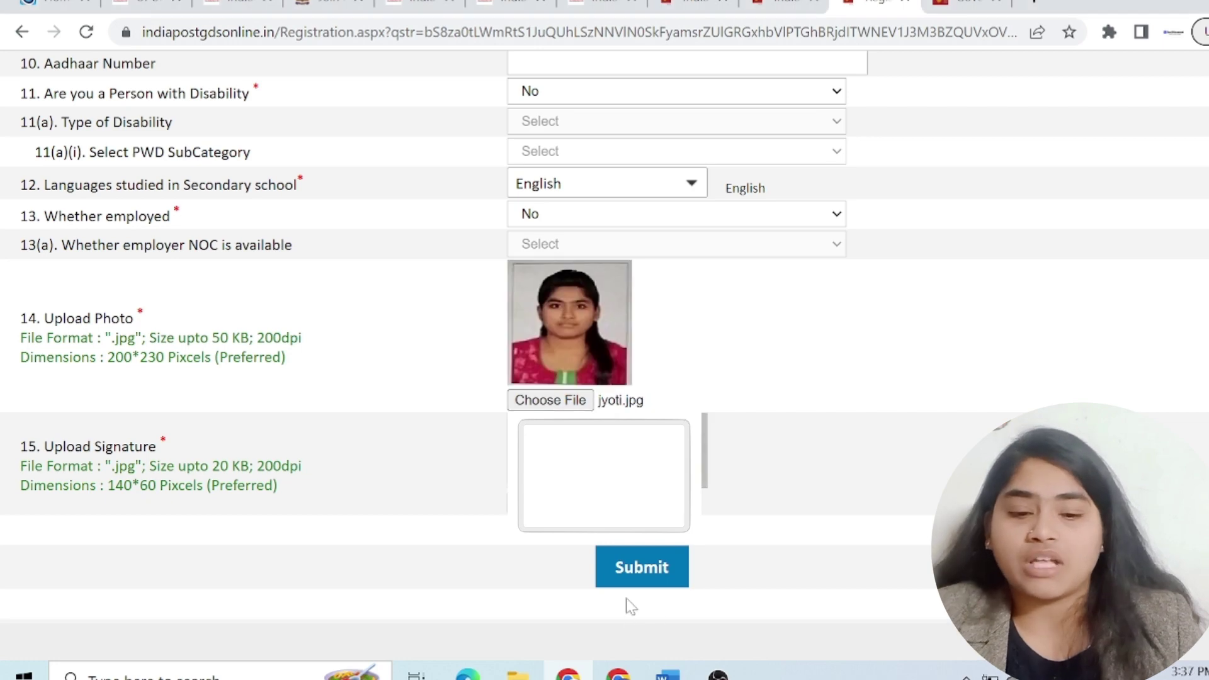
click(642, 568)
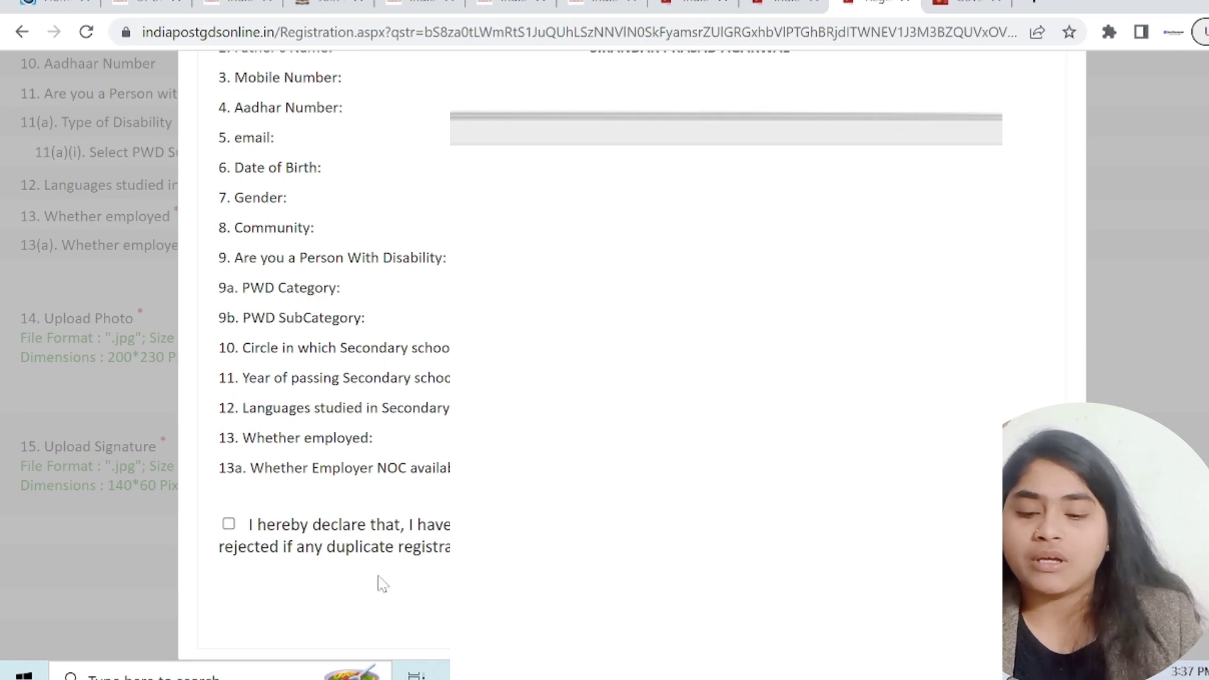
click(229, 524)
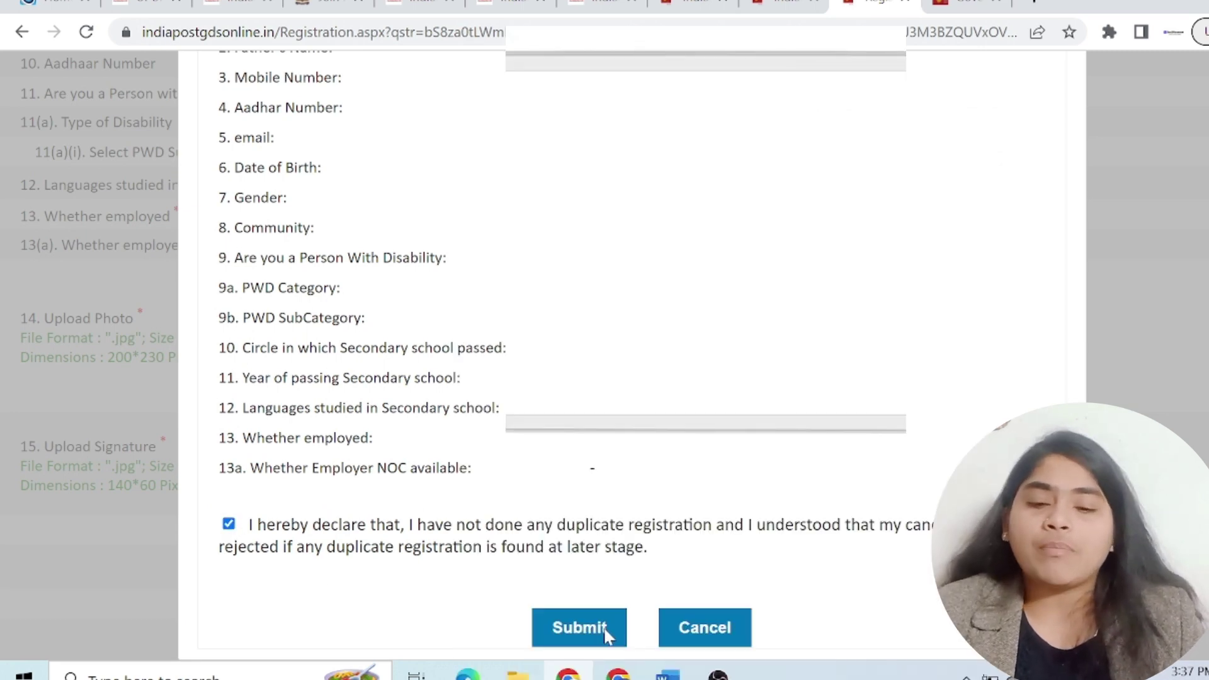
click(569, 630)
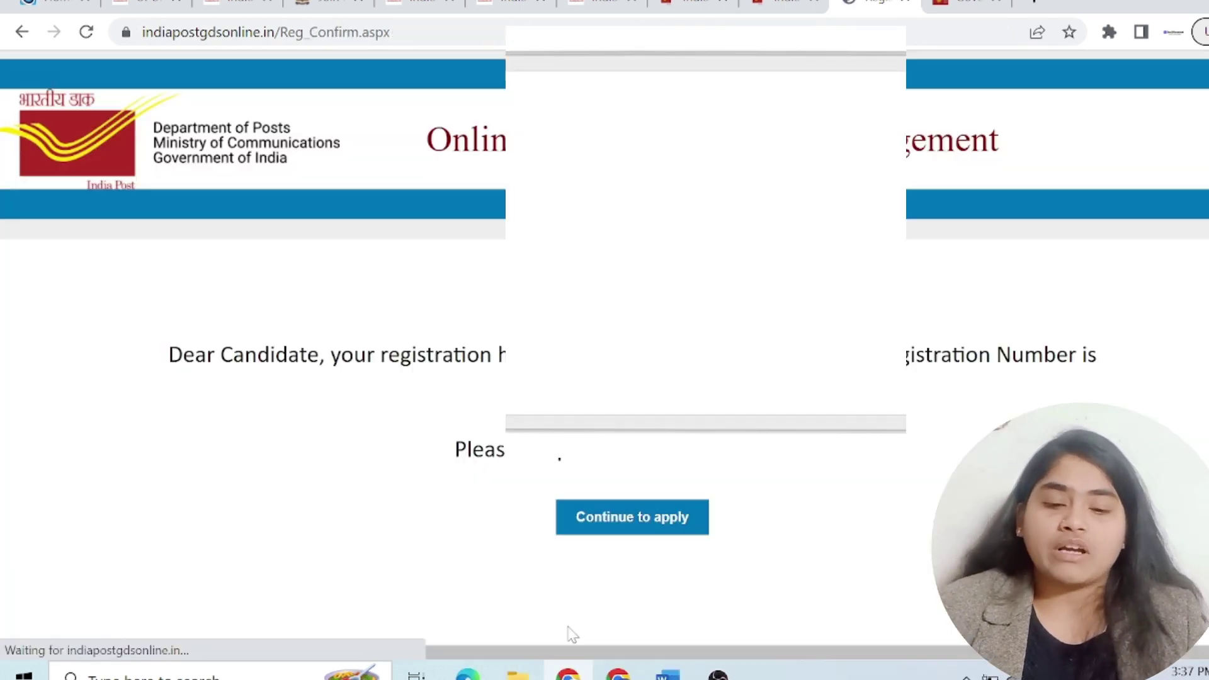
Continue to the application and submit the verification details with West Bengal as the circle applying for.
click(641, 520)
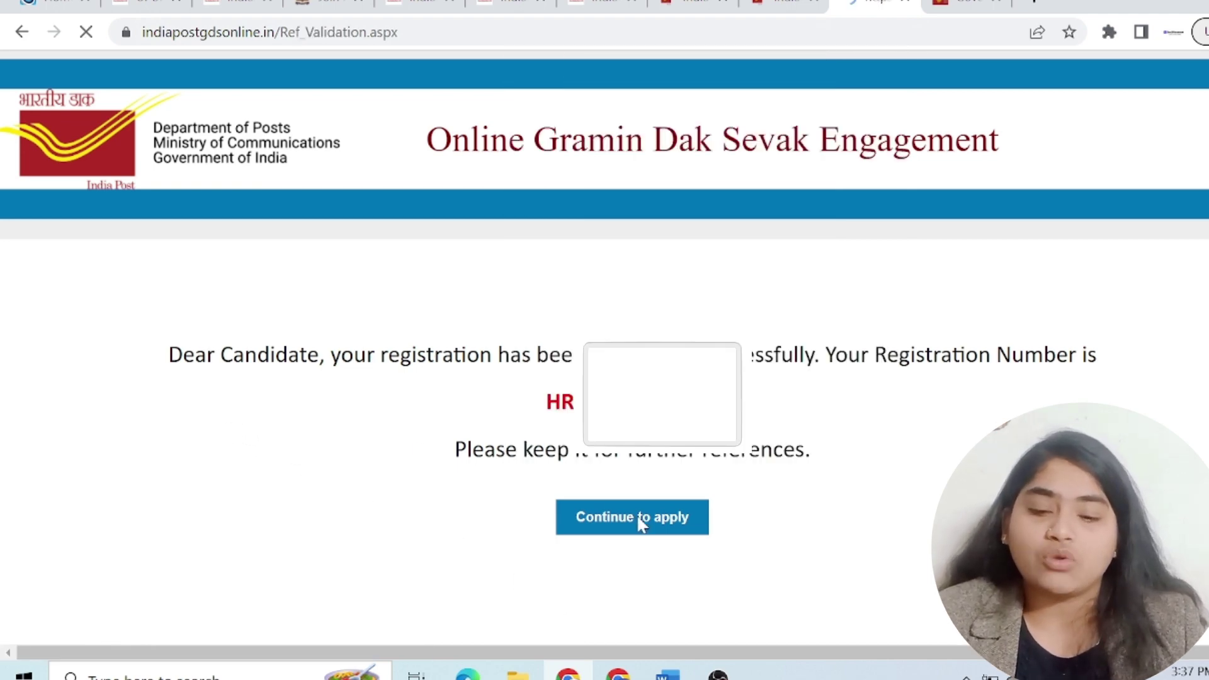
scroll(850, 460, down, 1)
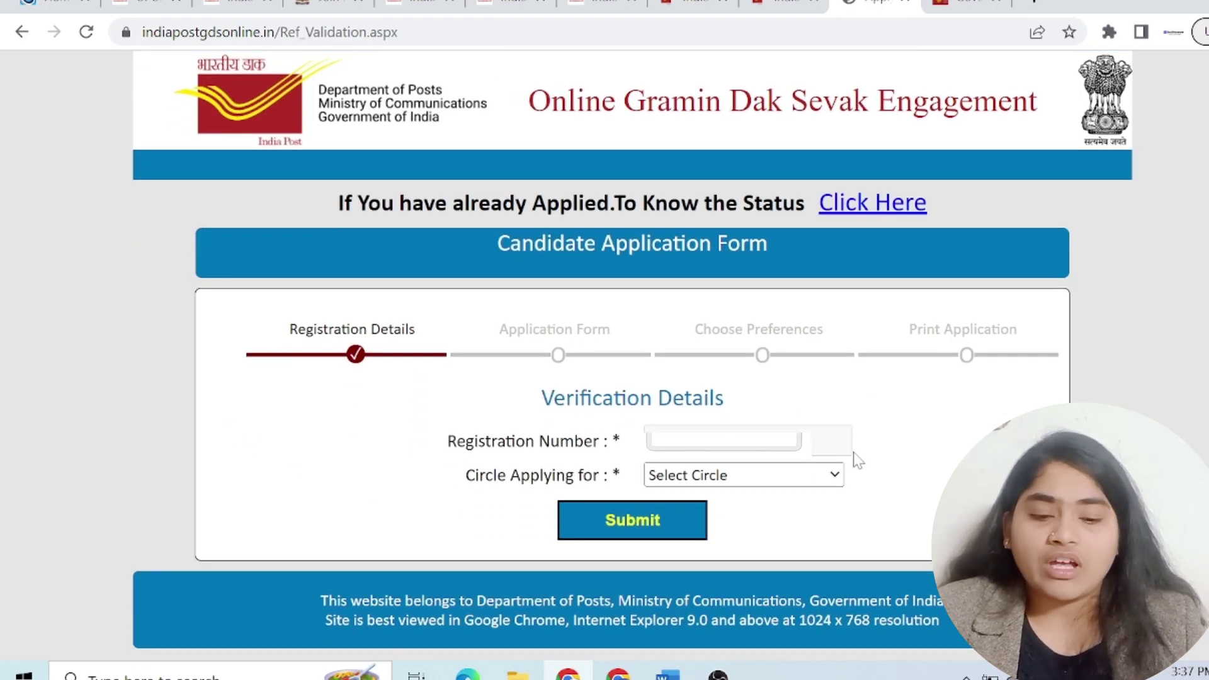
click(735, 479)
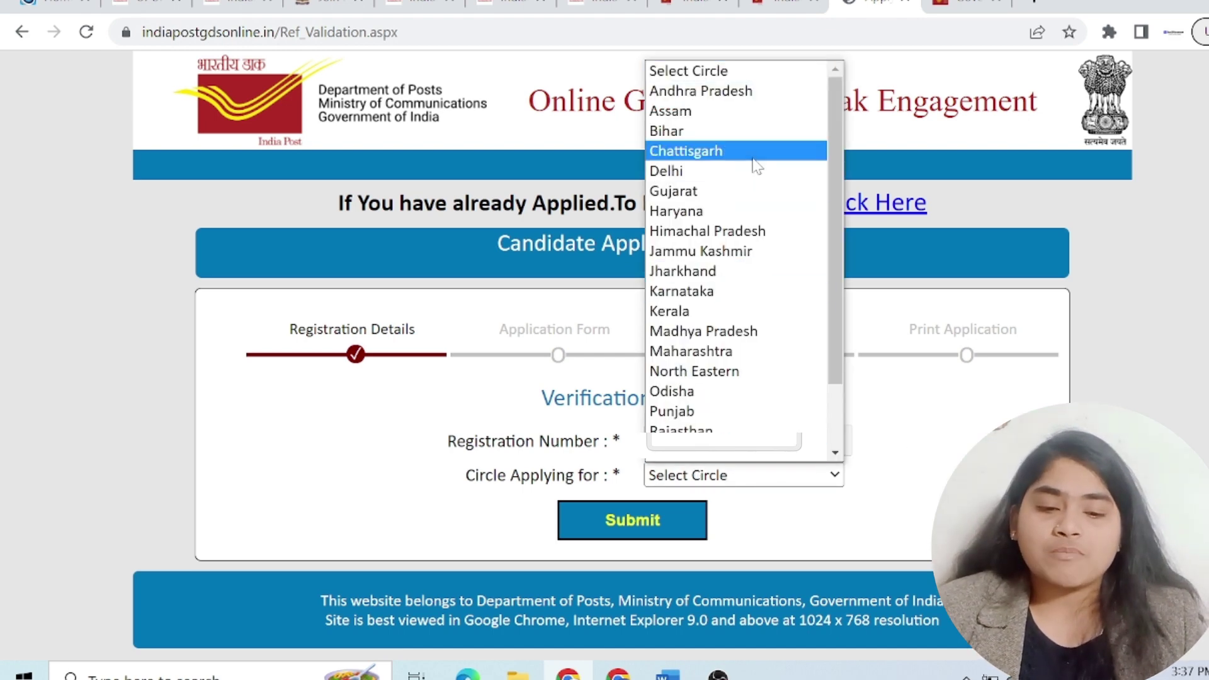
scroll(768, 394, down, 2)
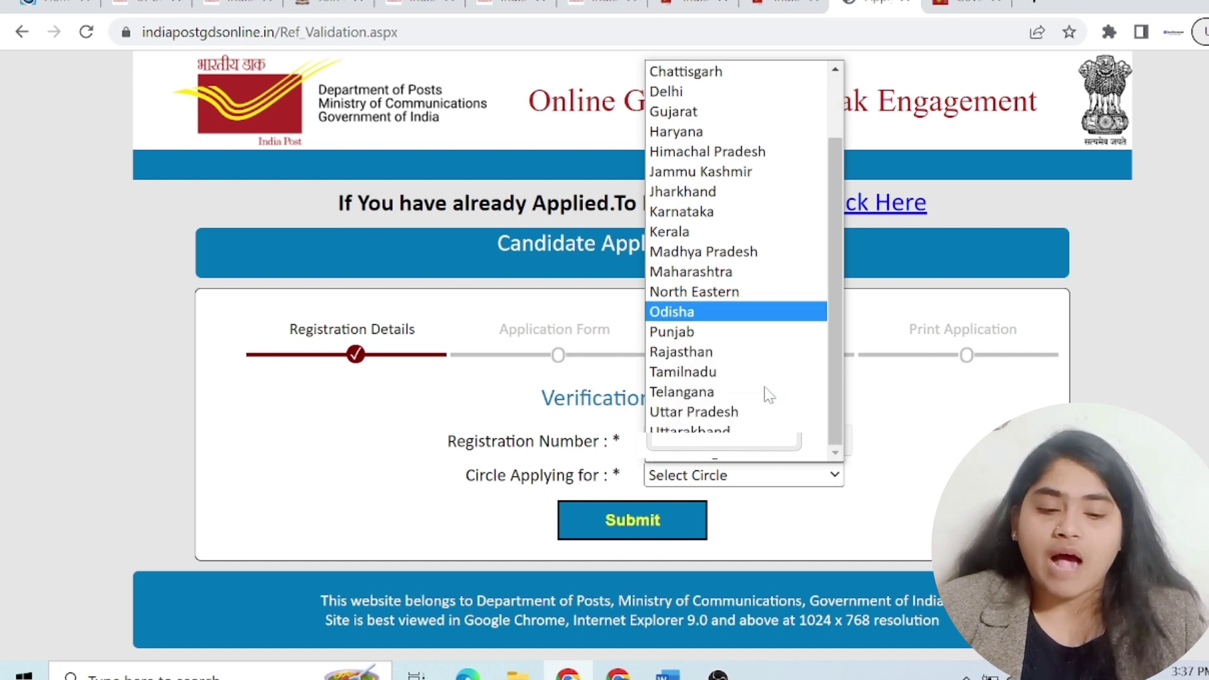
scroll(758, 448, down, 1)
click(759, 448)
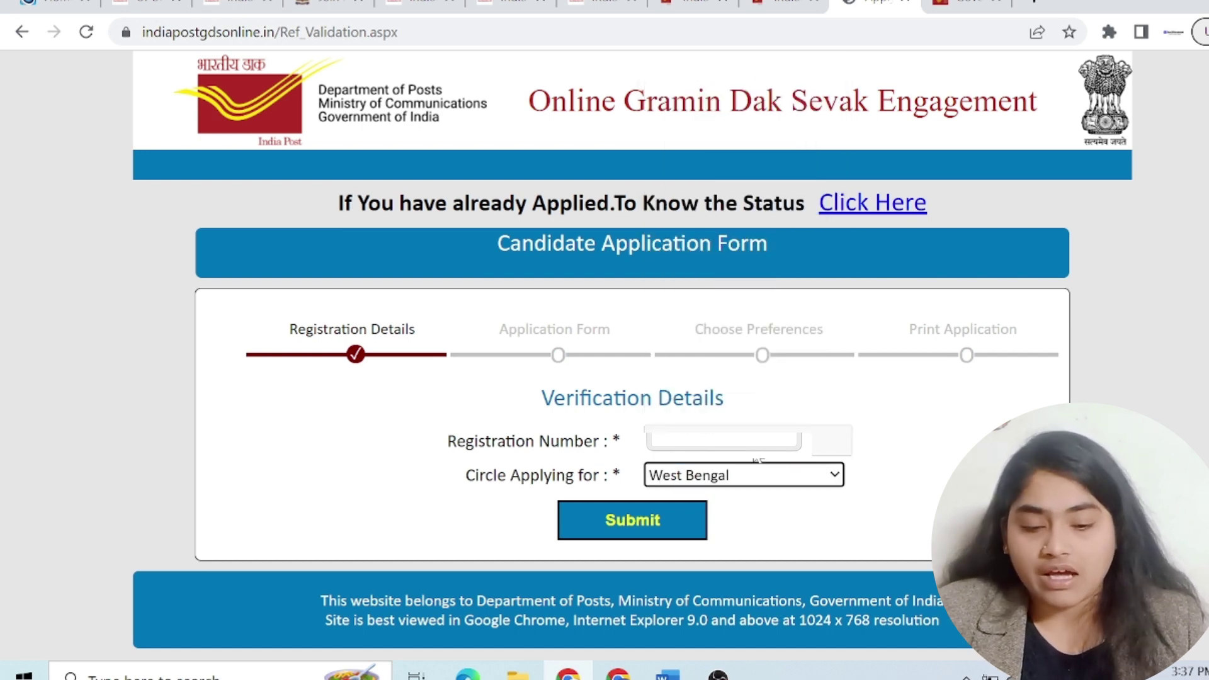
click(652, 520)
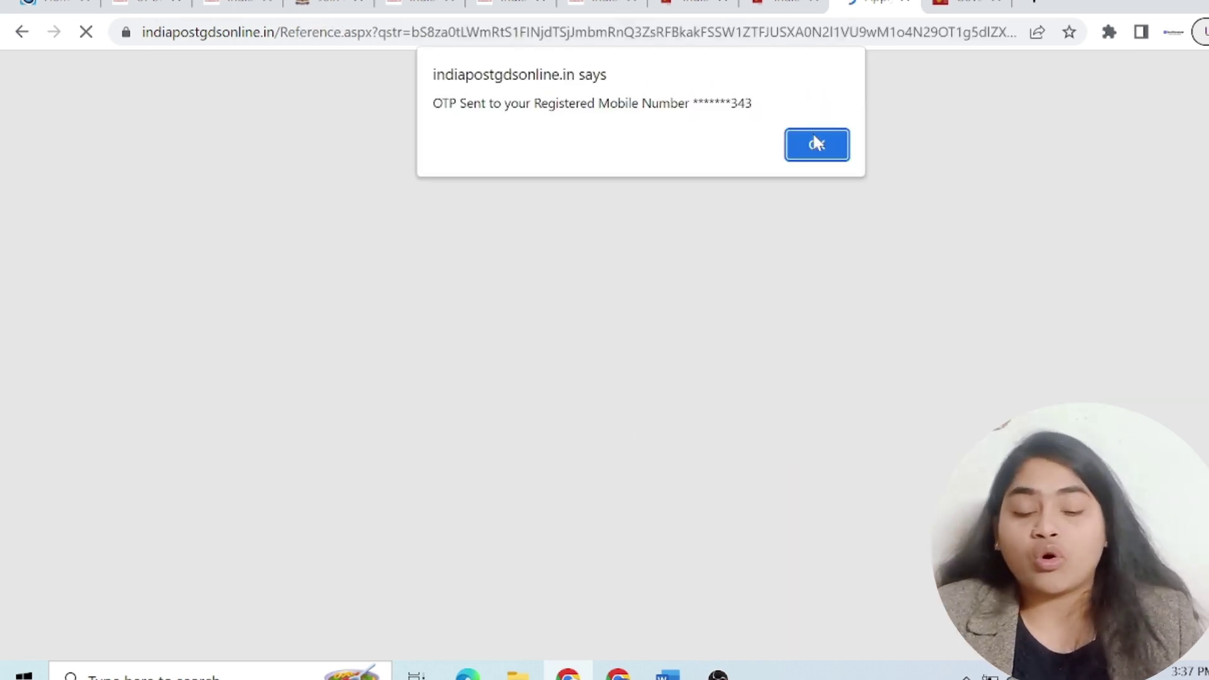
click(814, 139)
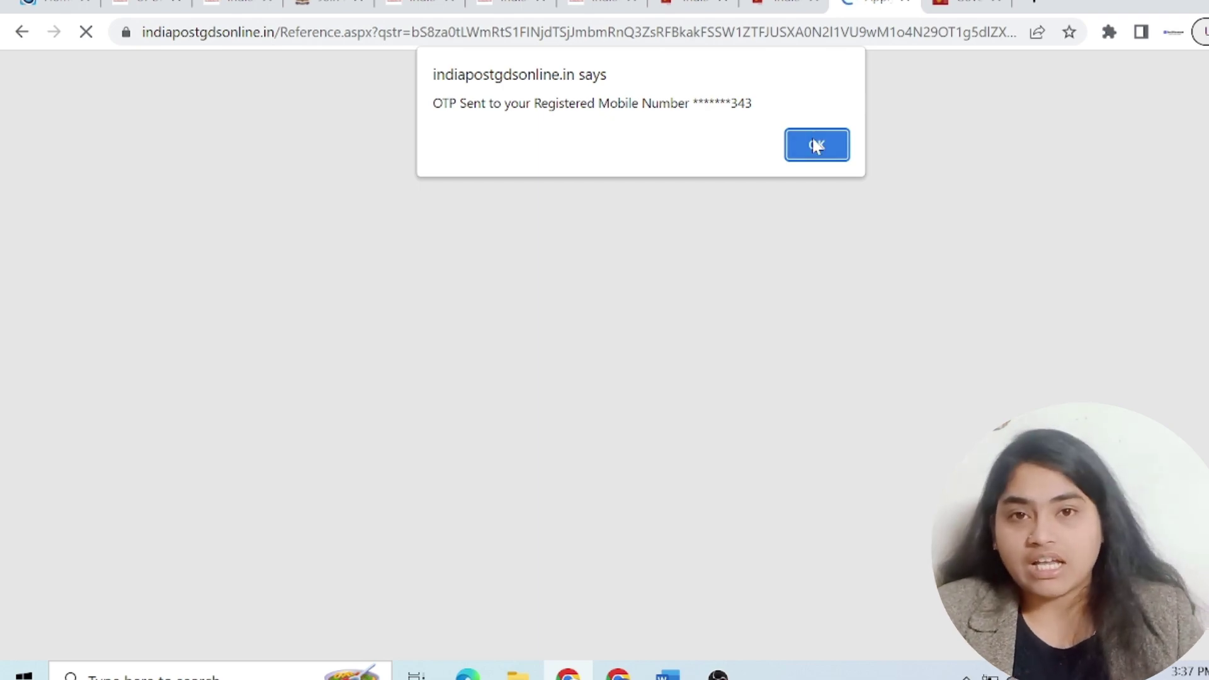
Set the 10th class board to Indian Certificate of Secondary Education with 6 Subjects and the result type to Marks.
scroll(813, 138, down, 4)
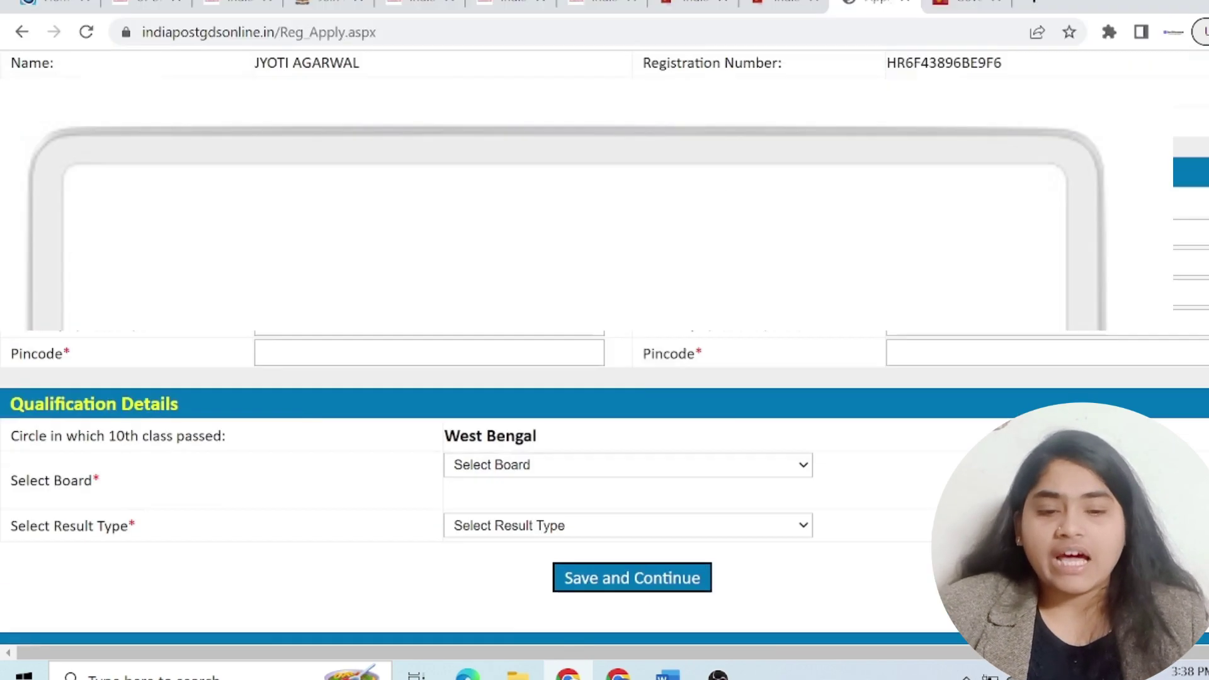
scroll(604, 378, down, 2)
scroll(605, 315, up, 2)
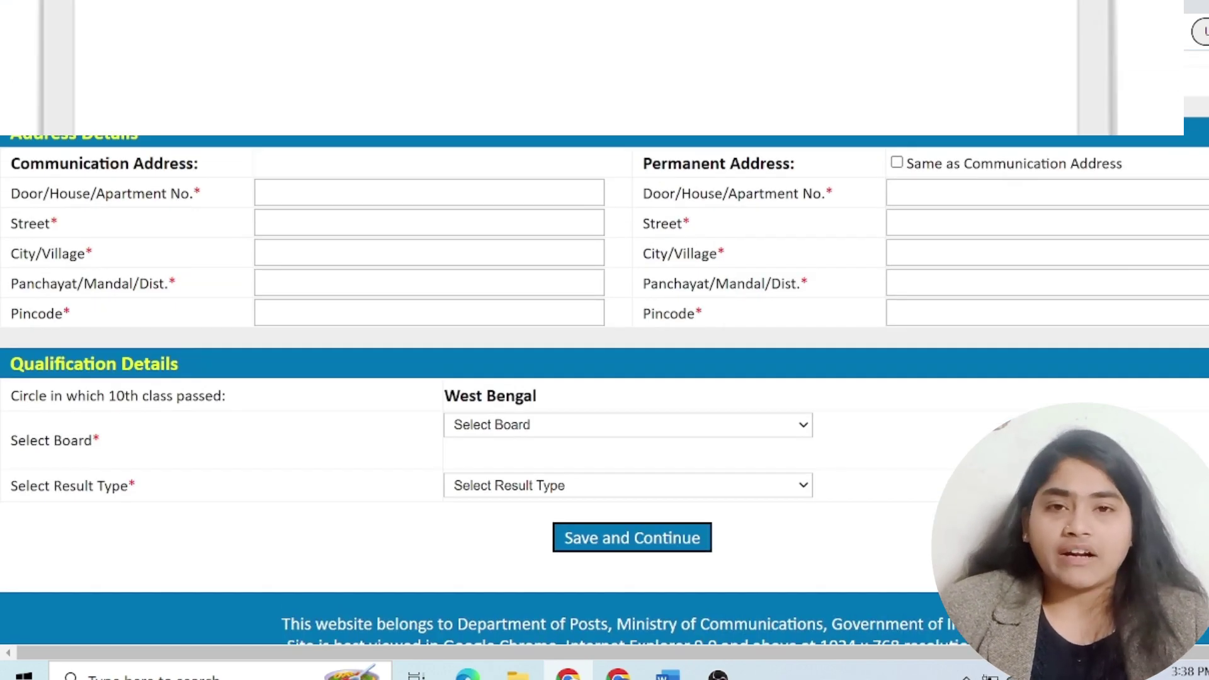
scroll(605, 377, down, 1)
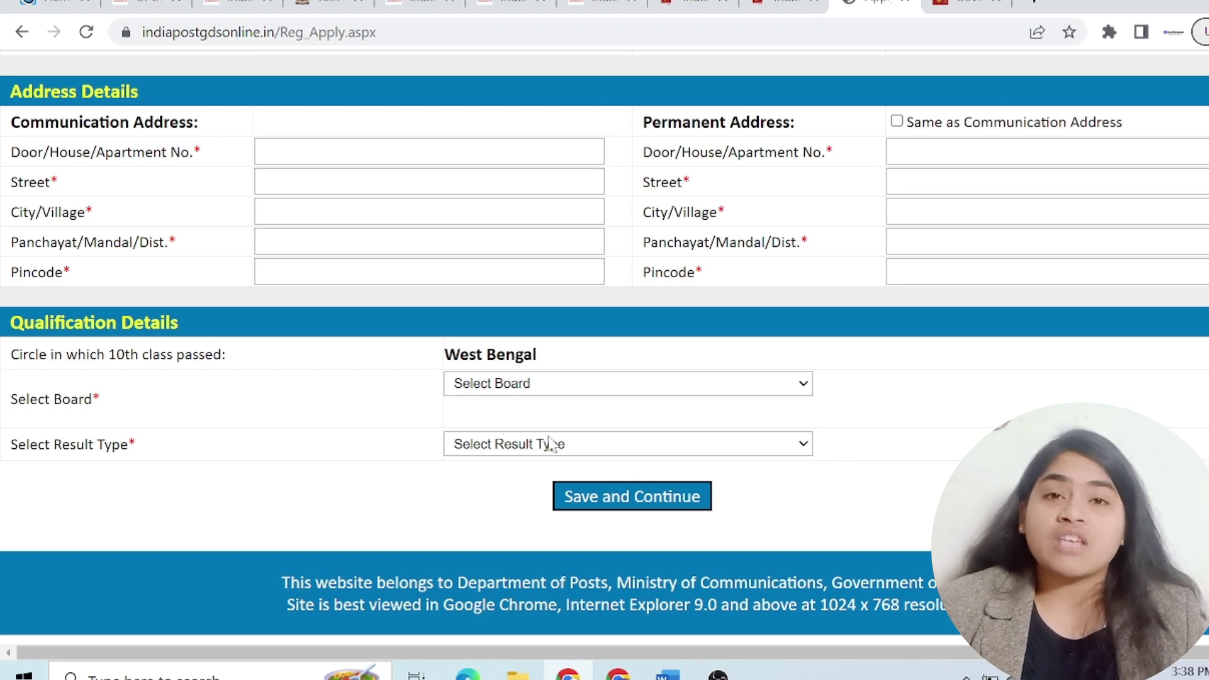
click(582, 385)
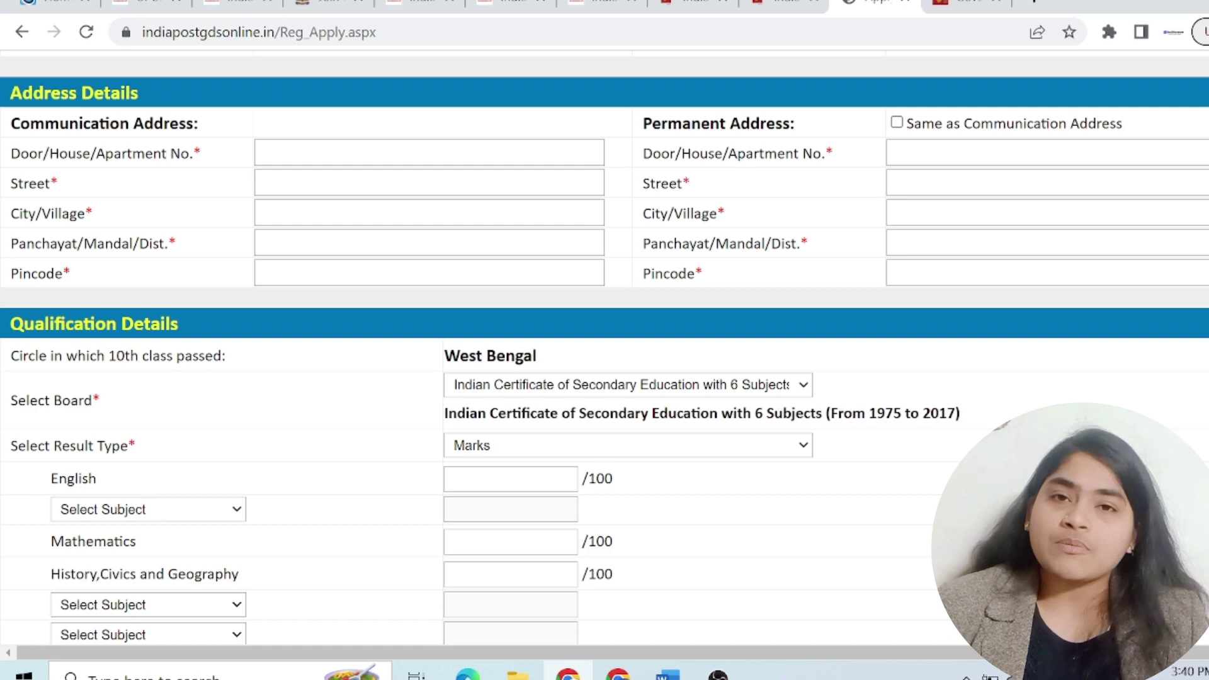
Choose Hindi as the subject listed between English and Mathematics in the qualification details.
scroll(939, 422, down, 3)
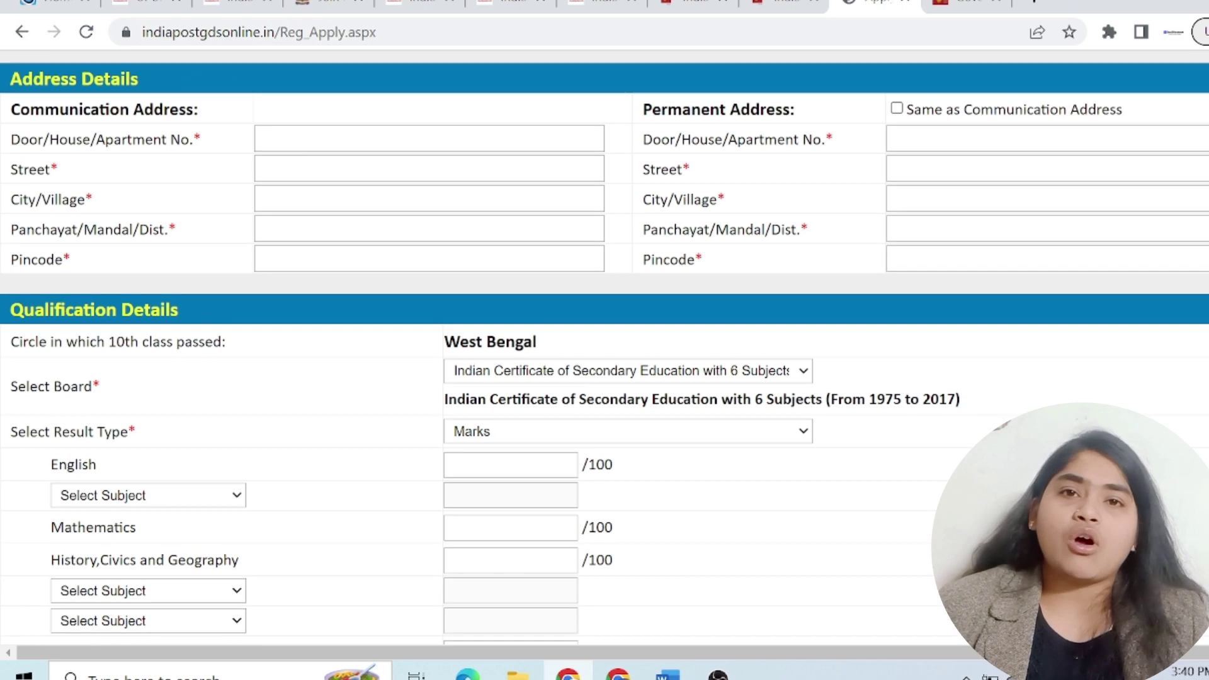
scroll(939, 421, up, 3)
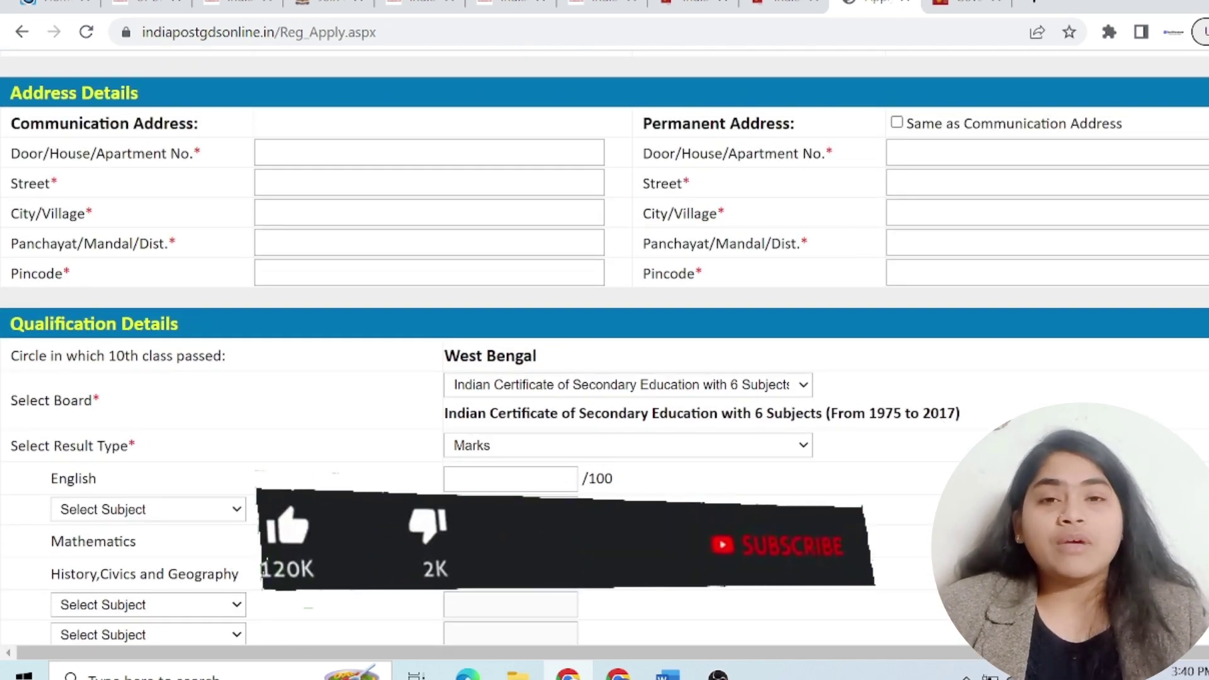
scroll(939, 421, down, 3)
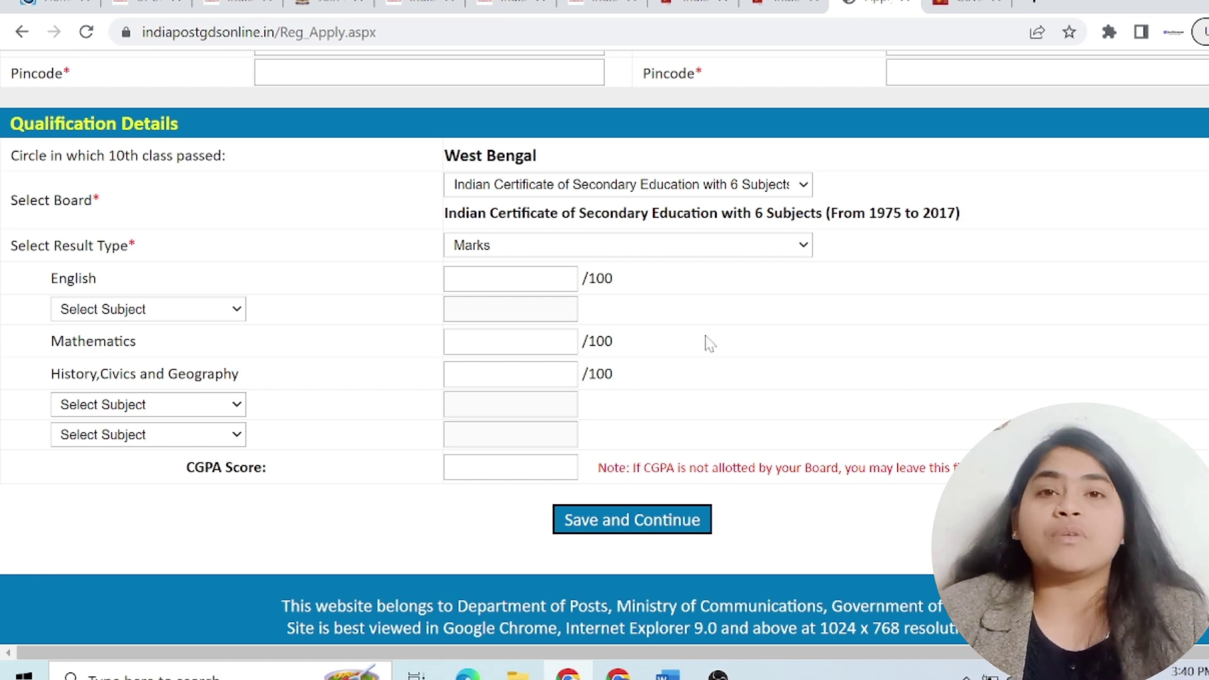
click(137, 315)
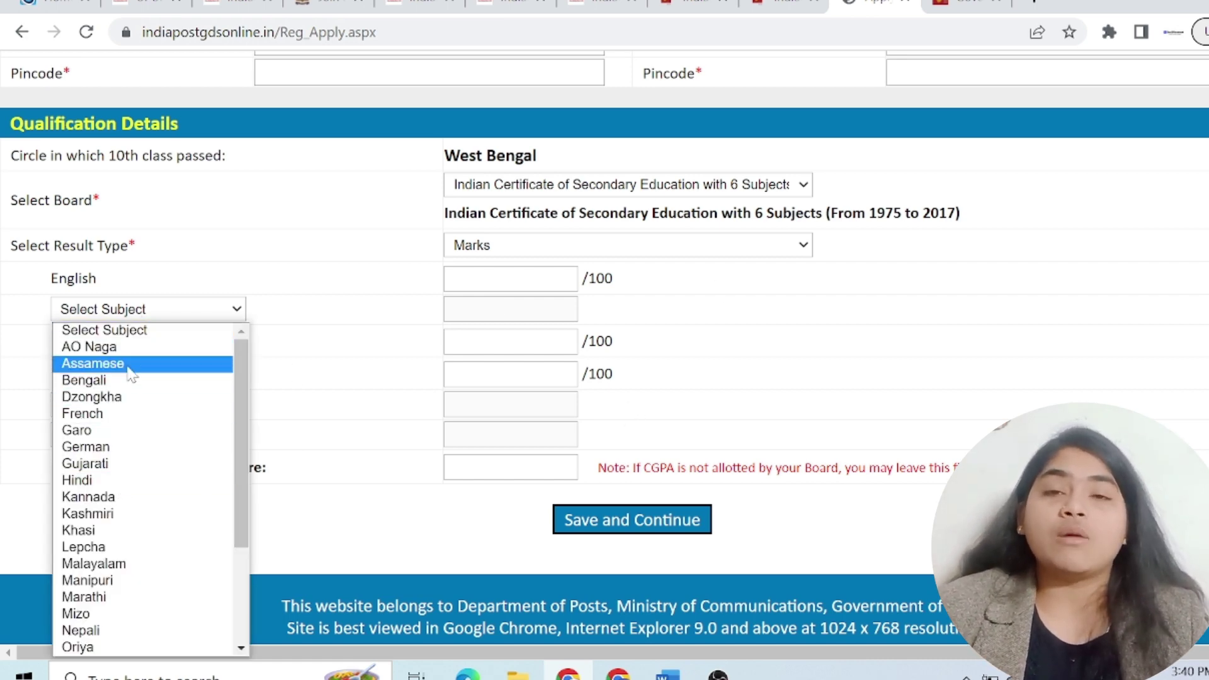
click(129, 480)
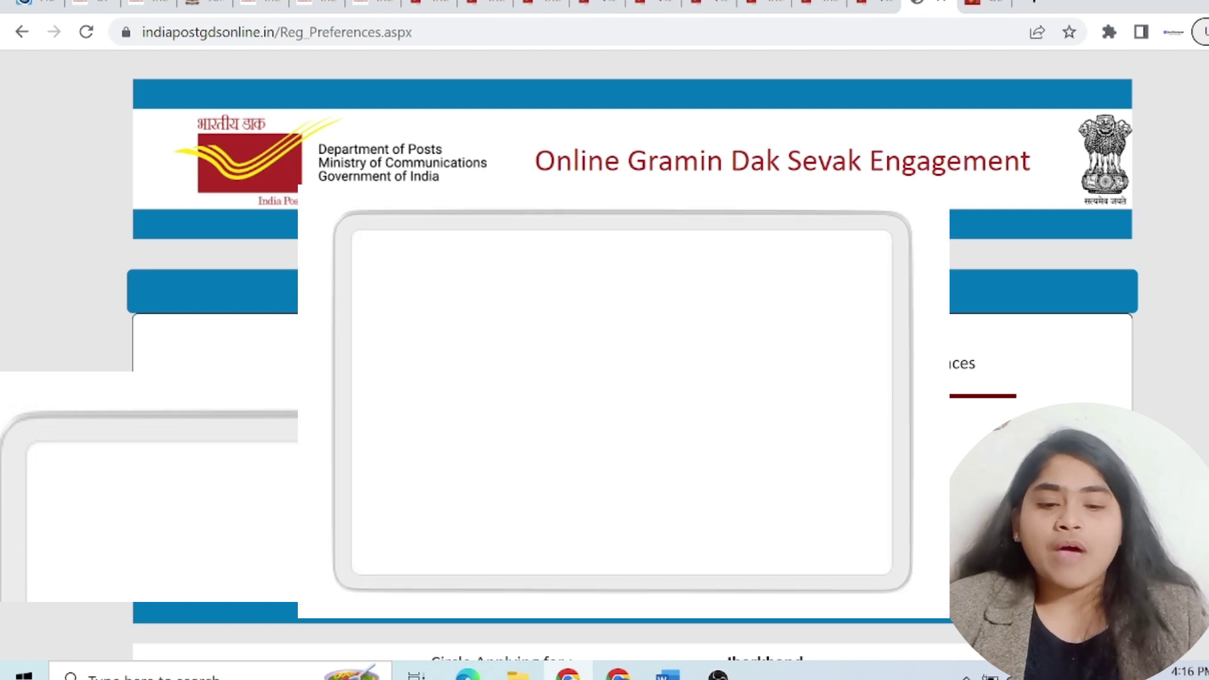
Select Giridih Division as the division applying for in the Jharkhand circle.
scroll(807, 359, down, 5)
click(812, 297)
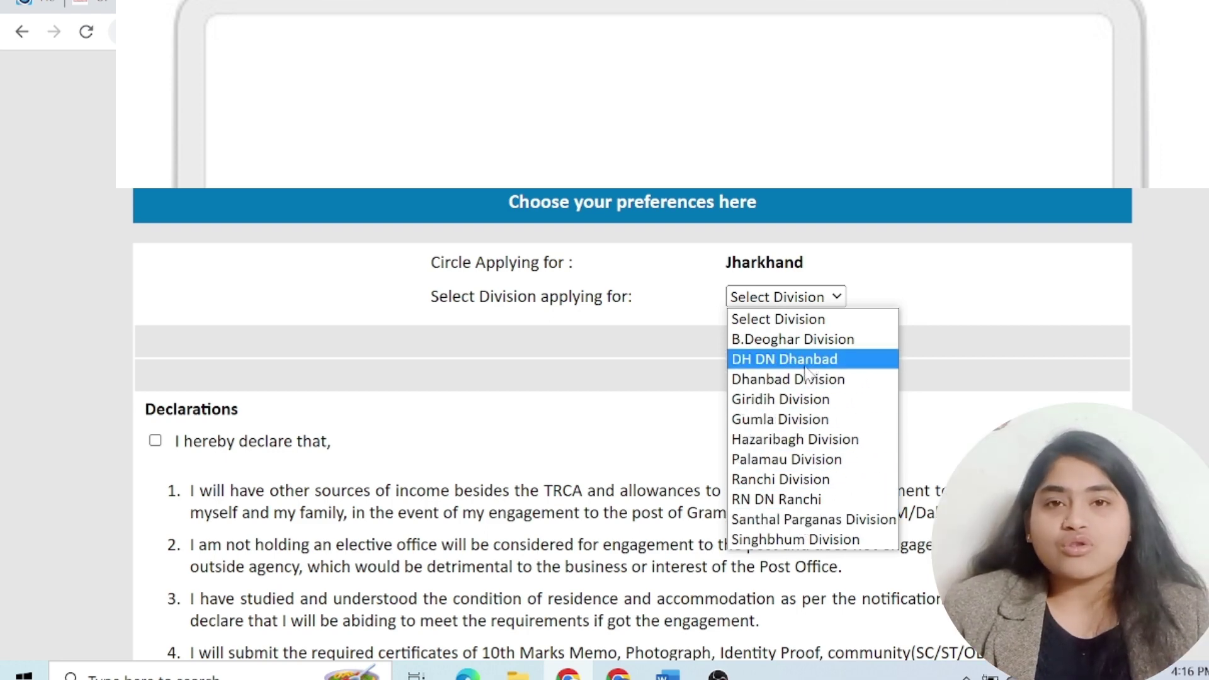
click(789, 379)
Enter post preference 2 for the Khatauri B.O GDS BPM post in Giridih Division.
scroll(803, 384, down, 3)
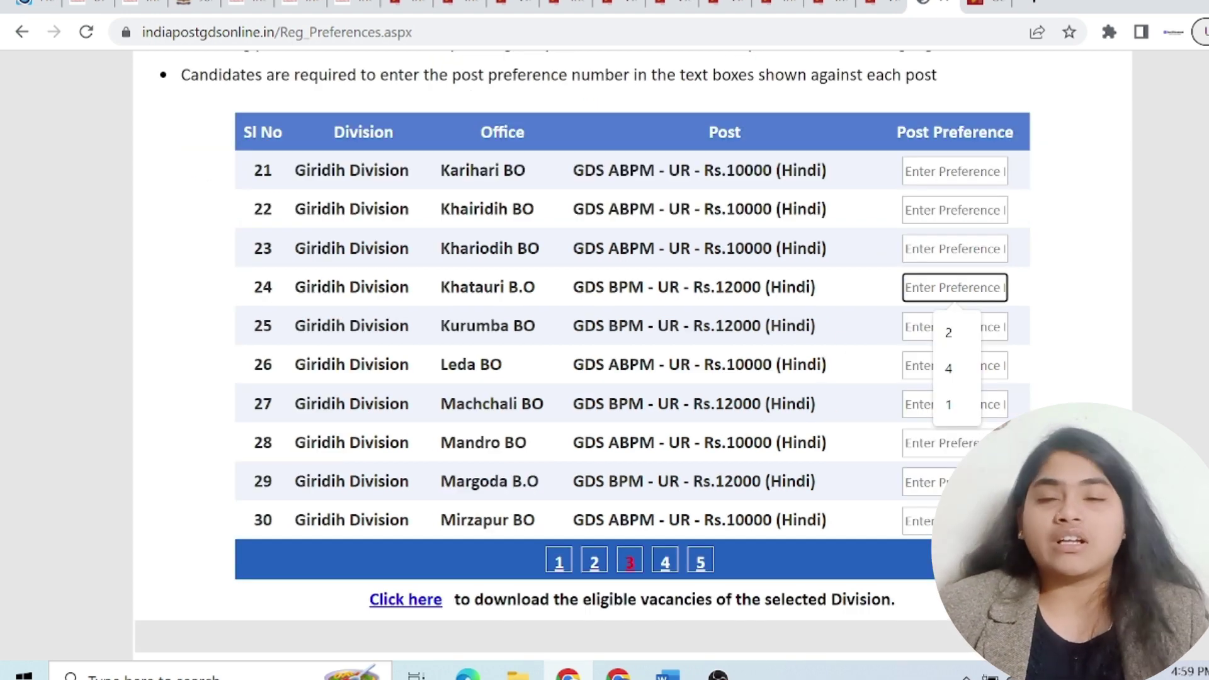
text(2)
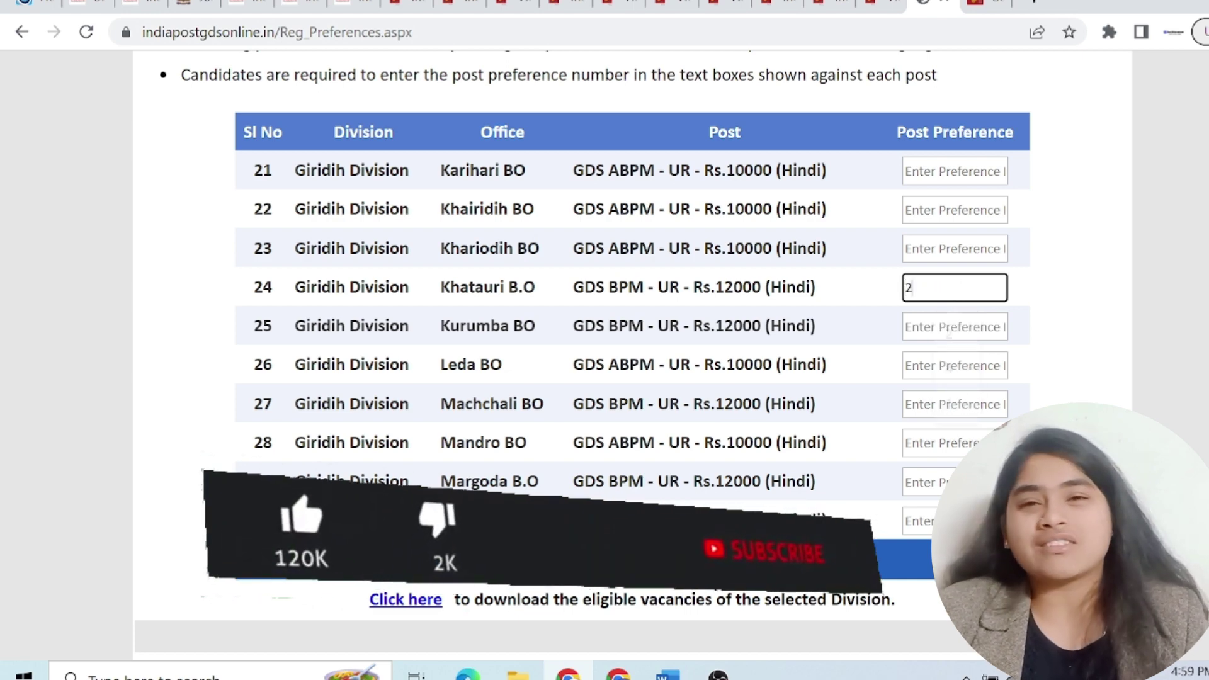
click(252, 559)
click(243, 560)
click(958, 248)
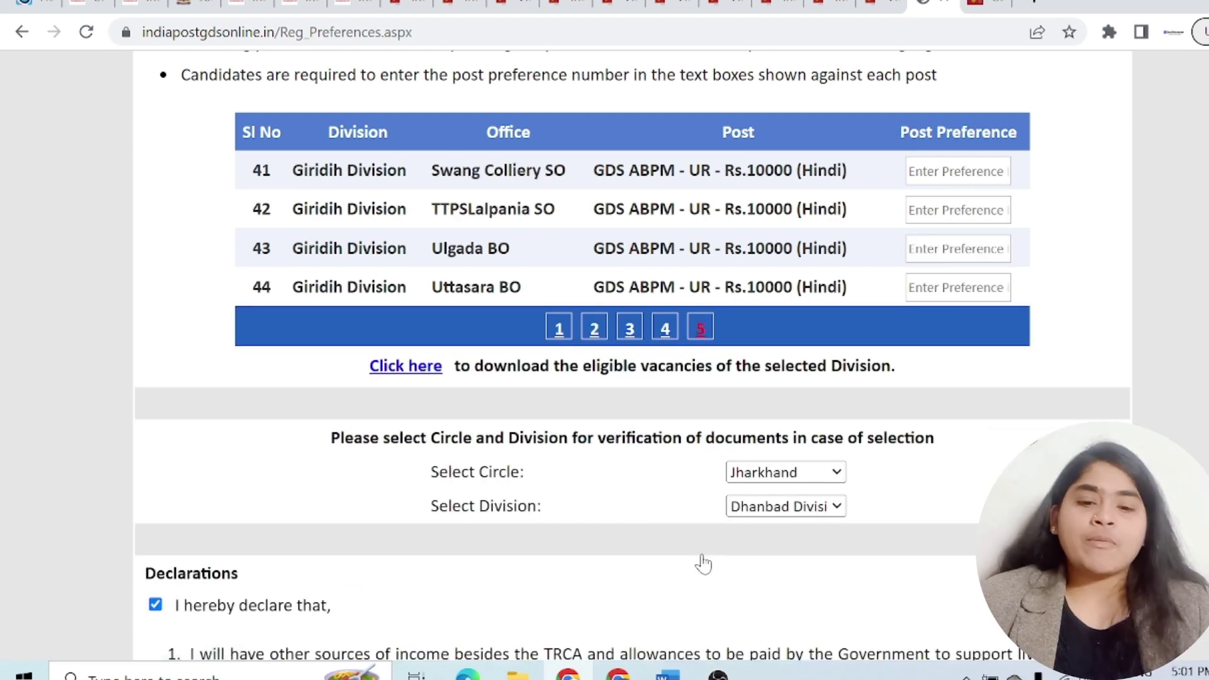
Check the document verification circle and division and the declarations, and save the preferences to proceed.
scroll(864, 469, down, 5)
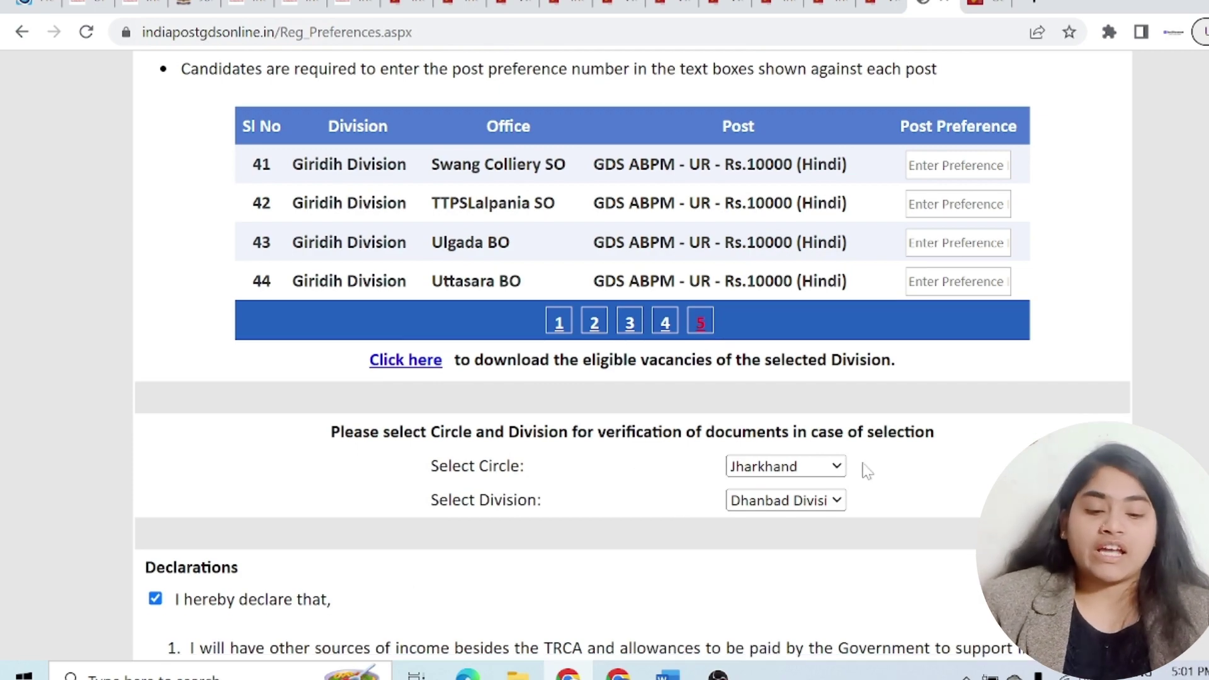
scroll(630, 378, down, 4)
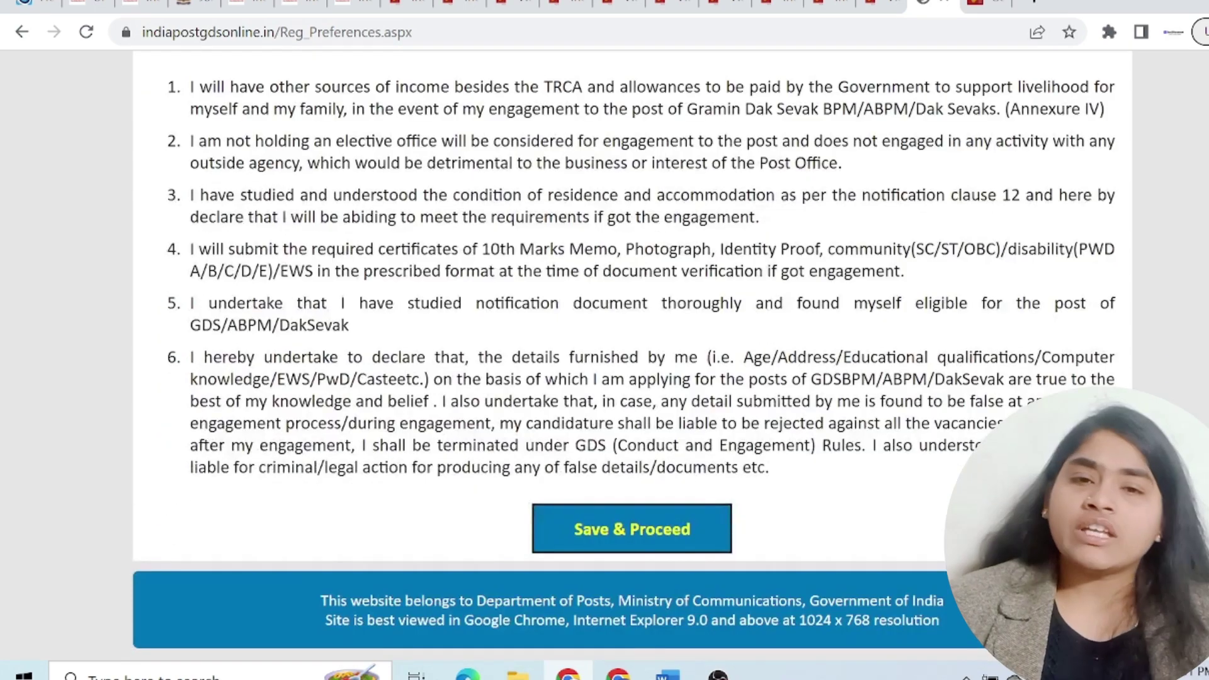
click(635, 529)
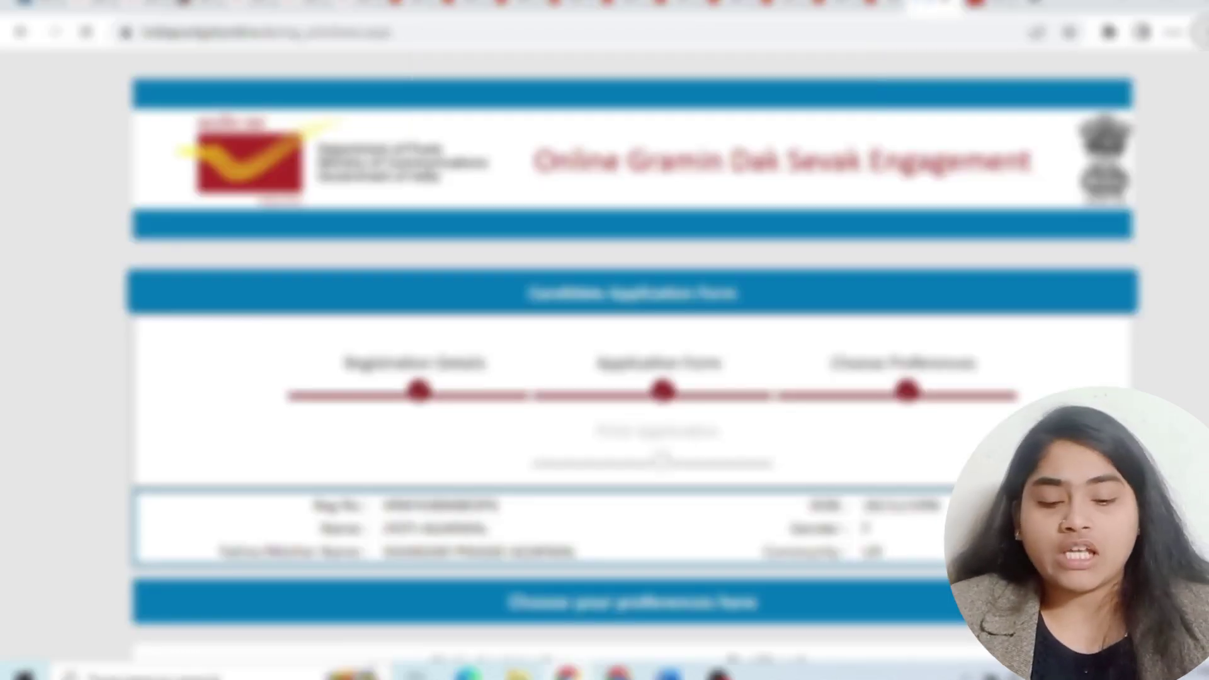
Review the printable application, from the personal and address details down to the post preferences and document verification division.
scroll(851, 187, down, 20)
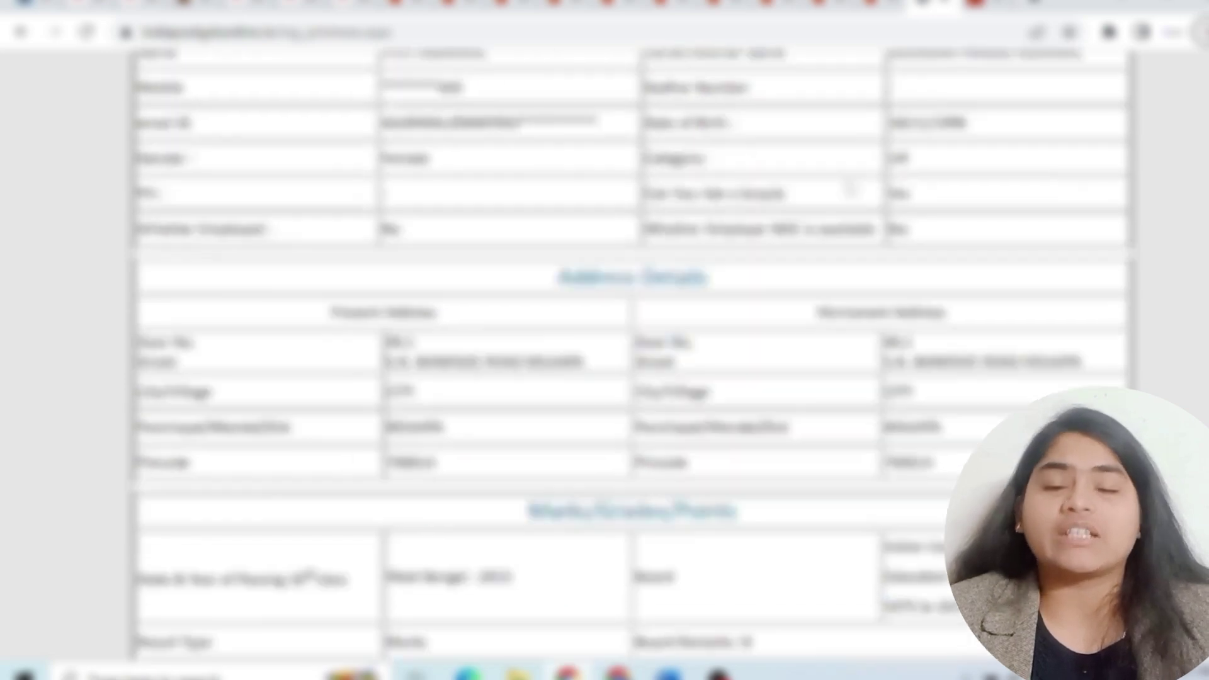
scroll(850, 187, down, 10)
scroll(705, 275, up, 2)
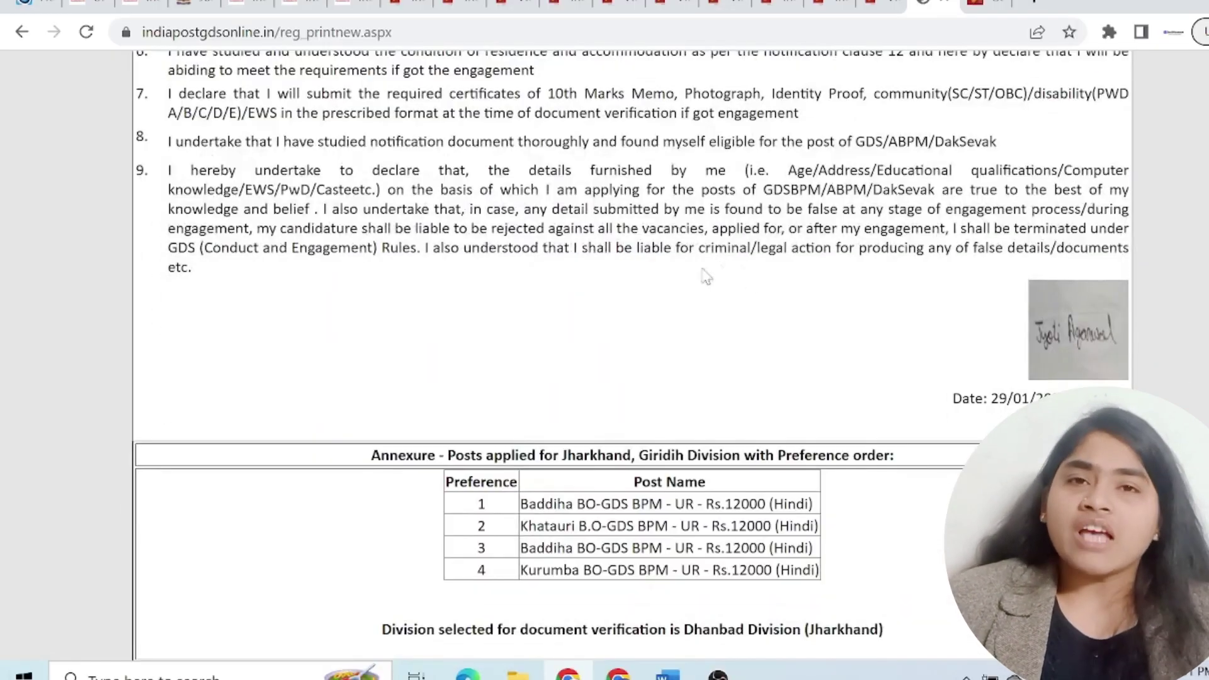
scroll(705, 275, down, 5)
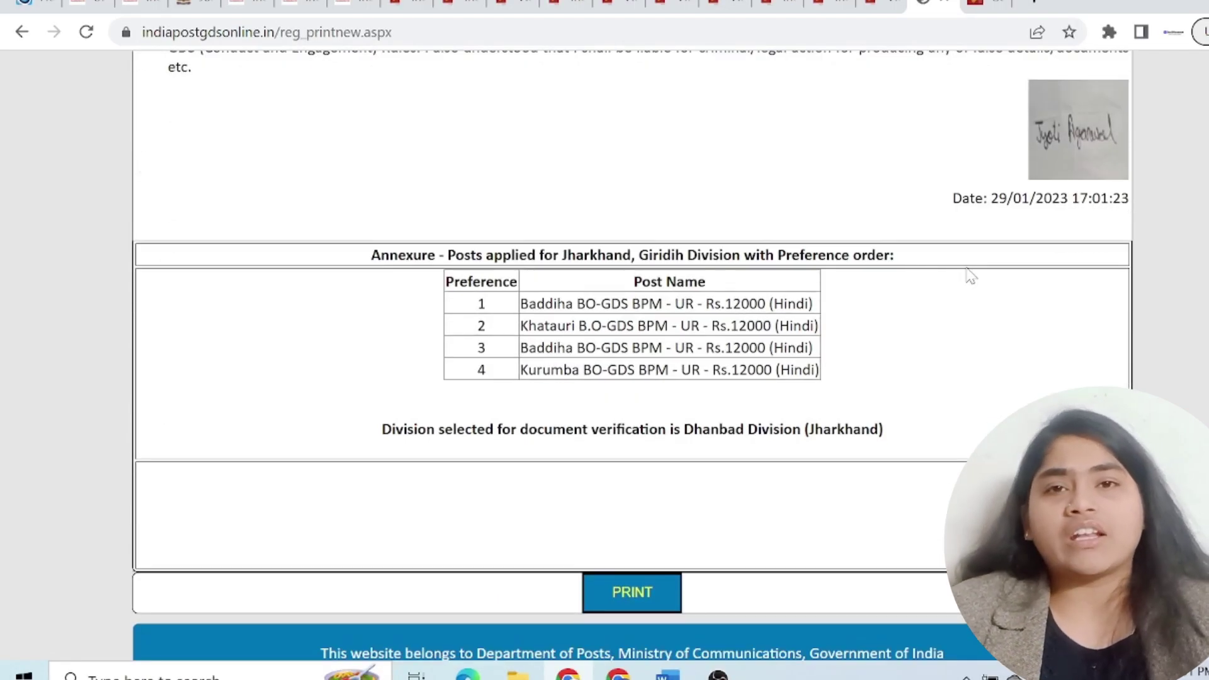